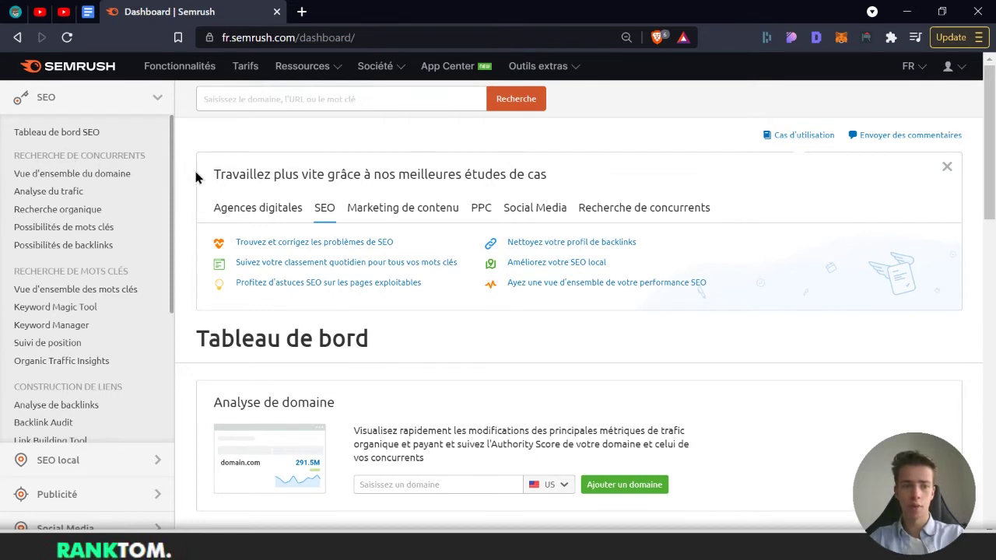
{"action": "left_click", "coordinate": [53, 211]}
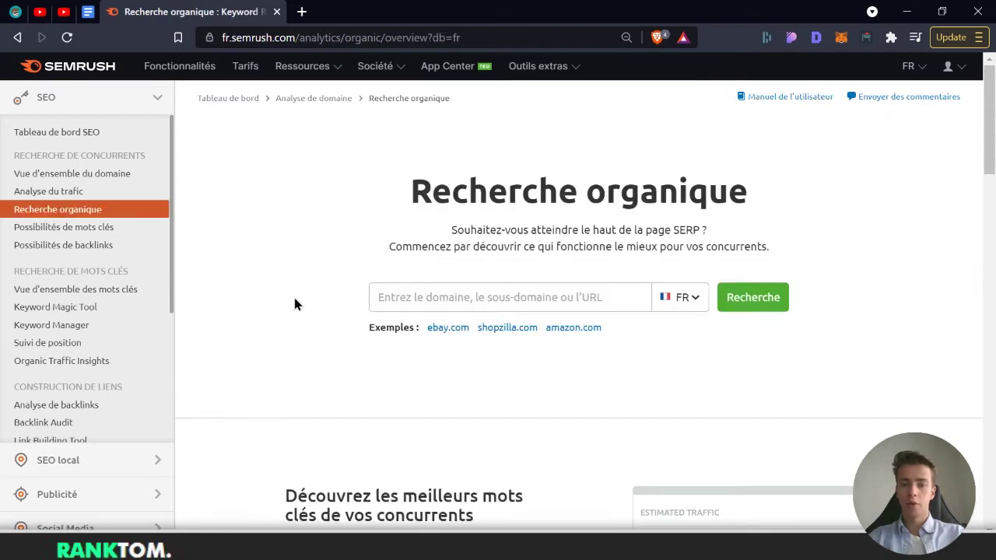
{"action": "left_click", "coordinate": [441, 297]}
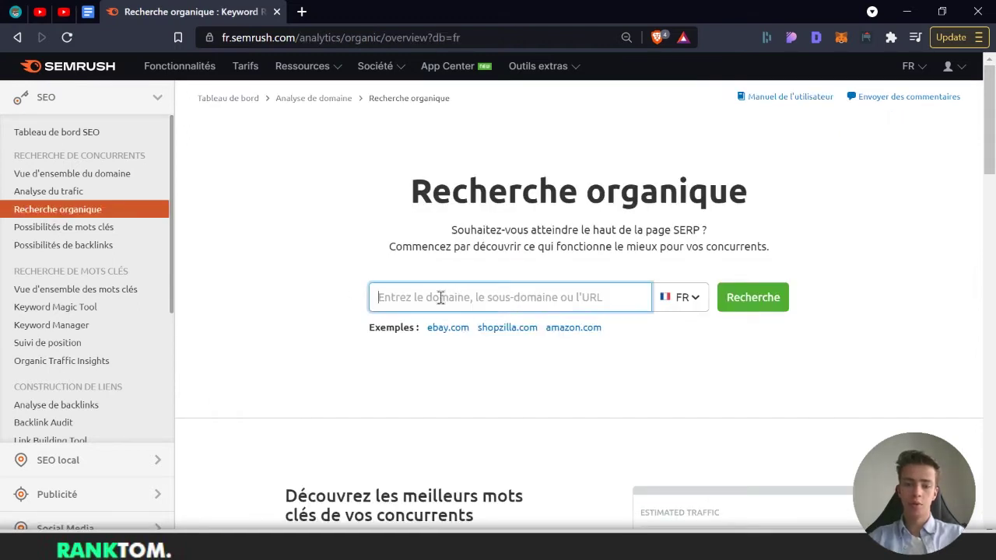
{"action": "type", "text": "https://www.king-jouet.com/"}
{"action": "left_click", "coordinate": [700, 308]}
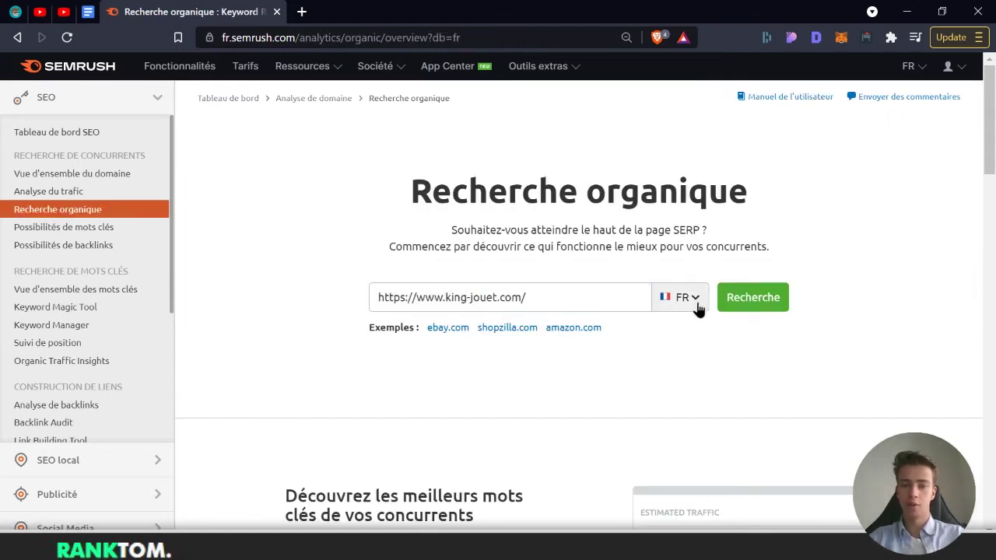
{"action": "left_click", "coordinate": [617, 418]}
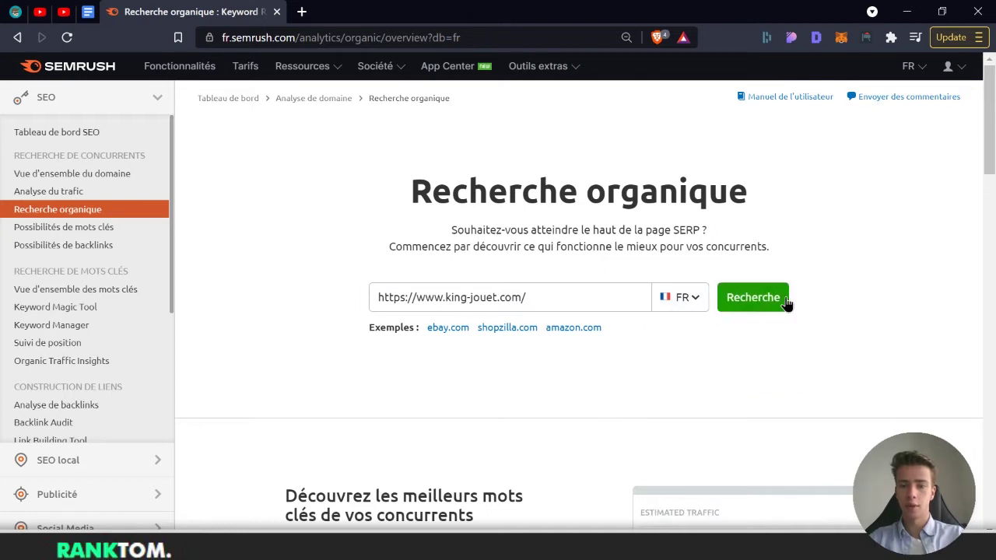
{"action": "left_click", "coordinate": [751, 299]}
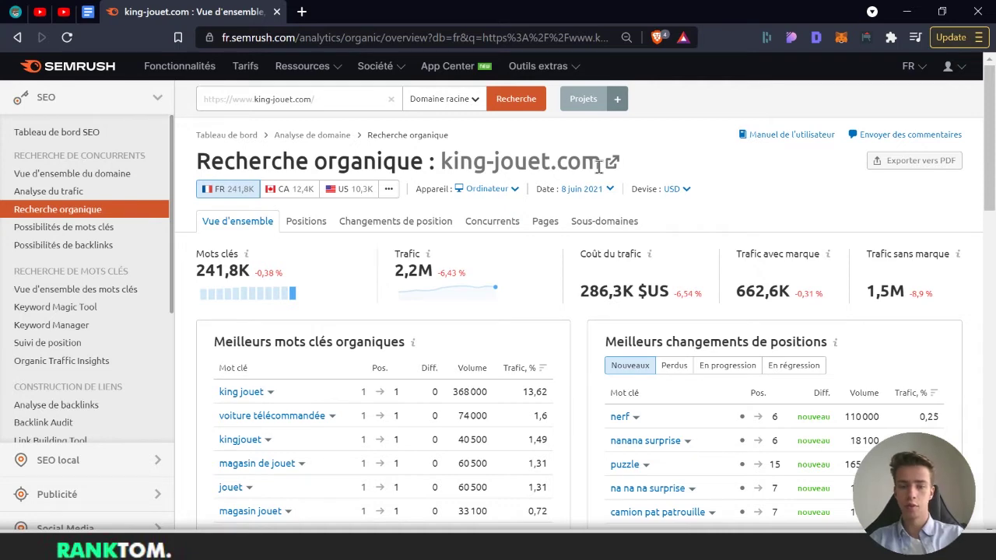
Step: Review the organic overview of king-jouet.com and show the full list of its organic keywords
{"action": "mouse_move", "coordinate": [450, 279]}
{"action": "scroll", "coordinate": [452, 277], "scroll_direction": "down", "scroll_amount": 2}
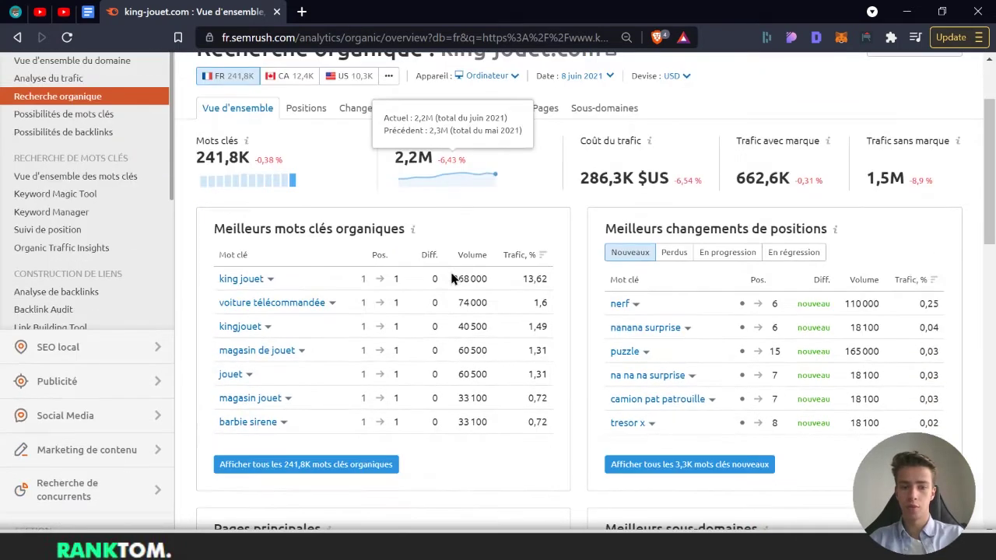
{"action": "scroll", "coordinate": [452, 278], "scroll_direction": "down", "scroll_amount": 1}
{"action": "scroll", "coordinate": [452, 277], "scroll_direction": "up", "scroll_amount": 1}
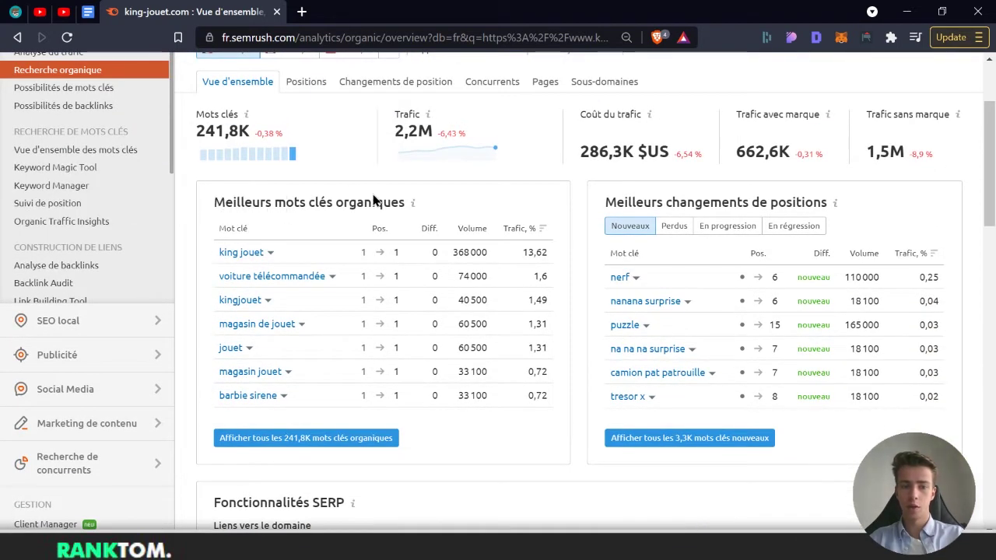
{"action": "left_click", "coordinate": [295, 438]}
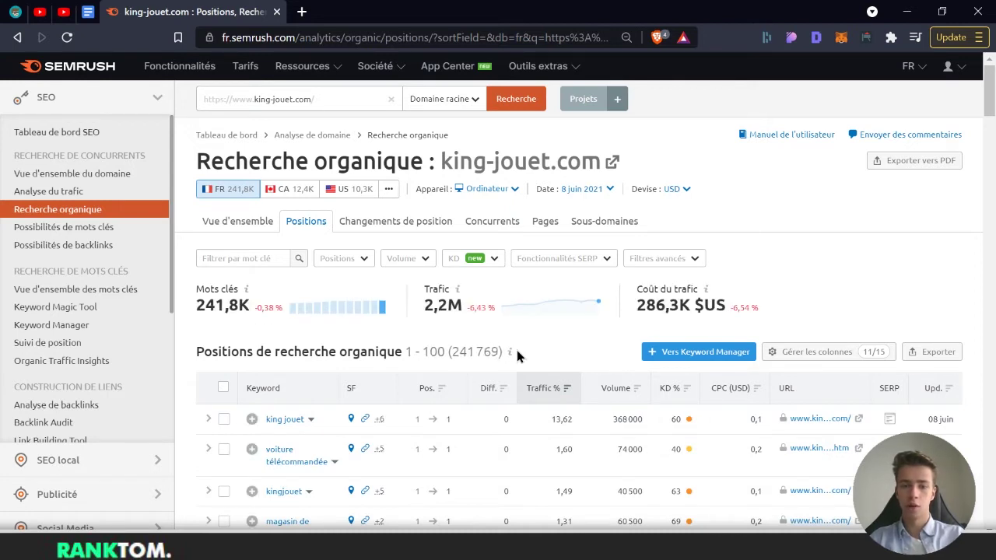
Step: Sort the organic search positions by volume and look at the data export options
{"action": "scroll", "coordinate": [529, 409], "scroll_direction": "down", "scroll_amount": 3}
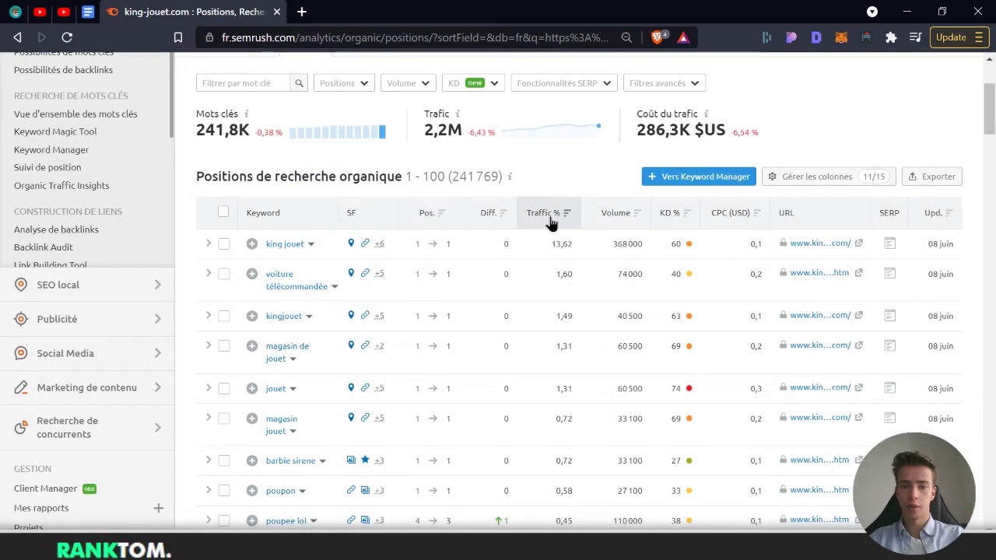
{"action": "mouse_move", "coordinate": [550, 221]}
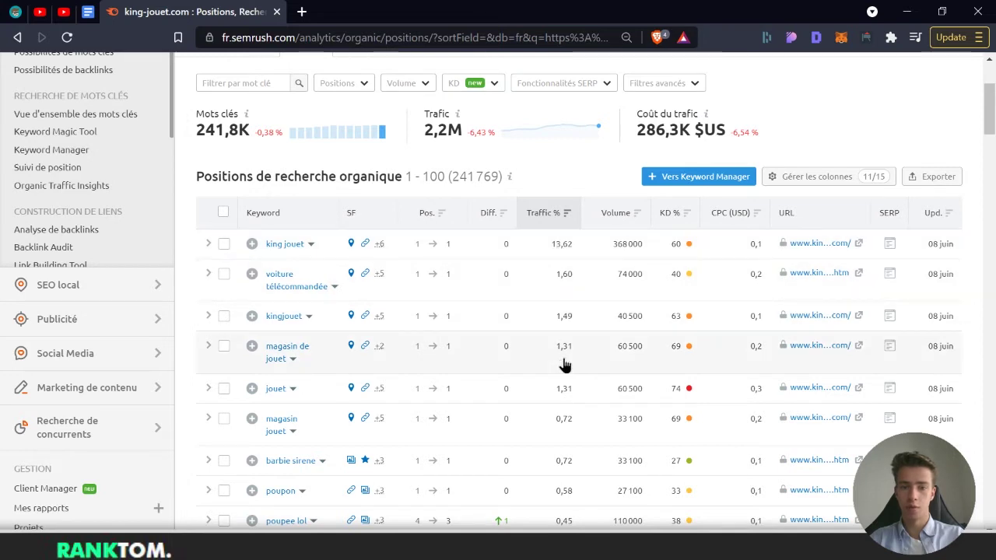
{"action": "left_click", "coordinate": [613, 216]}
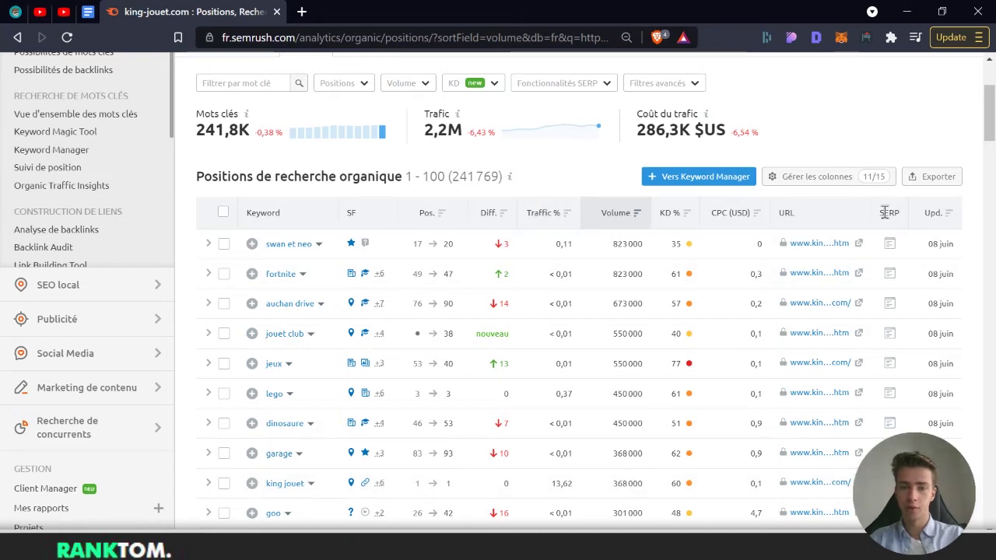
{"action": "left_click", "coordinate": [936, 177]}
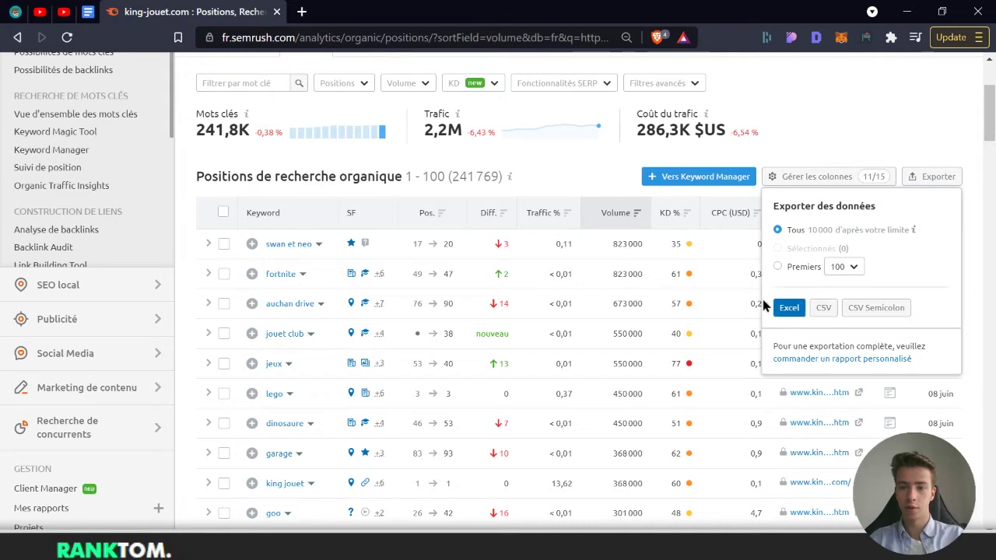
{"action": "left_click", "coordinate": [822, 145]}
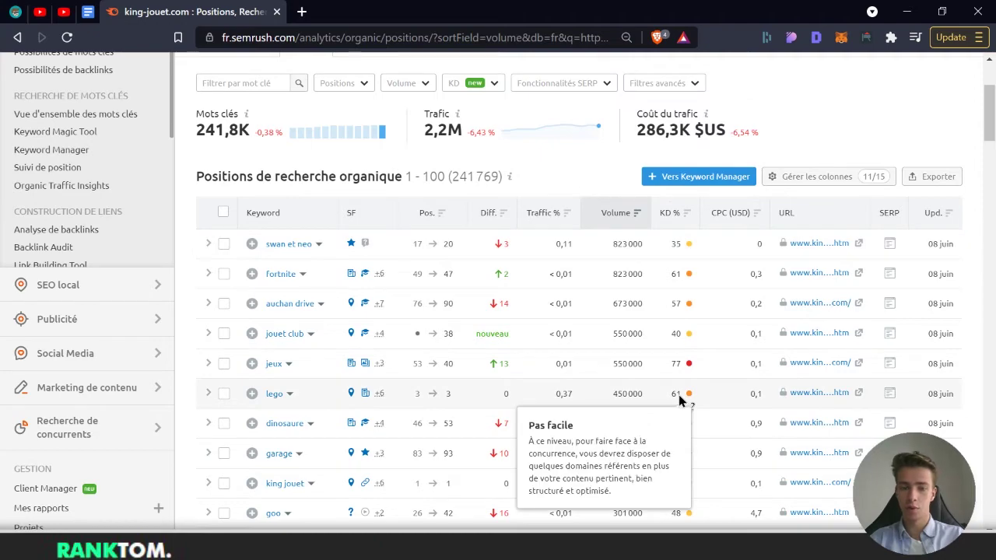
Step: Filter the king-jouet.com keywords to the "Très facile" difficulty level and review their volume and KD values
{"action": "scroll", "coordinate": [678, 395], "scroll_direction": "down", "scroll_amount": 10}
{"action": "scroll", "coordinate": [678, 398], "scroll_direction": "down", "scroll_amount": 20}
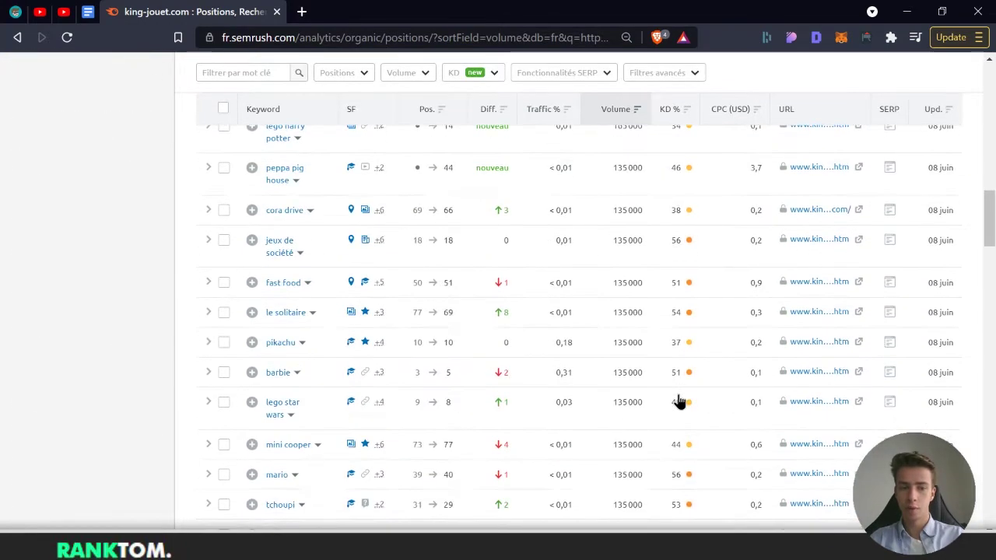
{"action": "scroll", "coordinate": [679, 399], "scroll_direction": "down", "scroll_amount": 5}
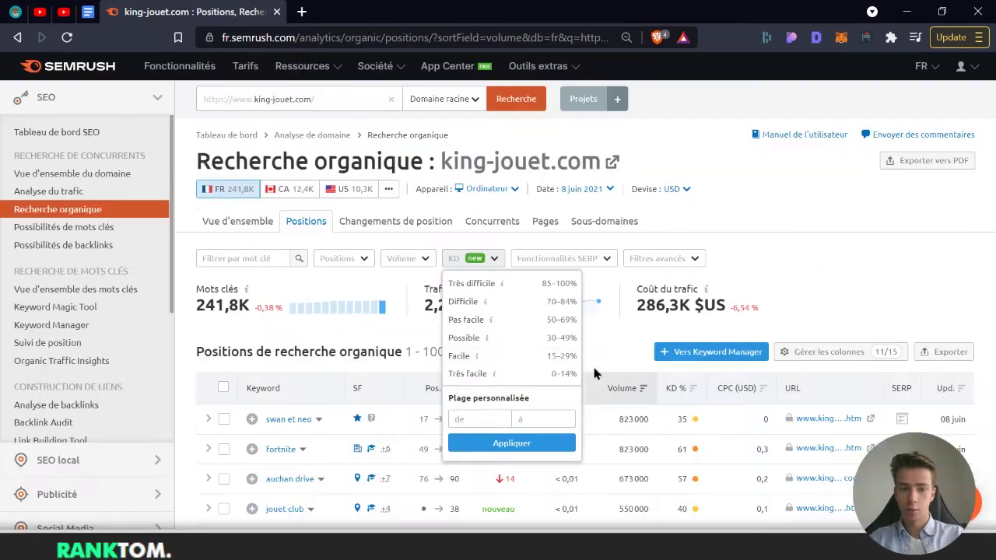
{"action": "left_click", "coordinate": [452, 382]}
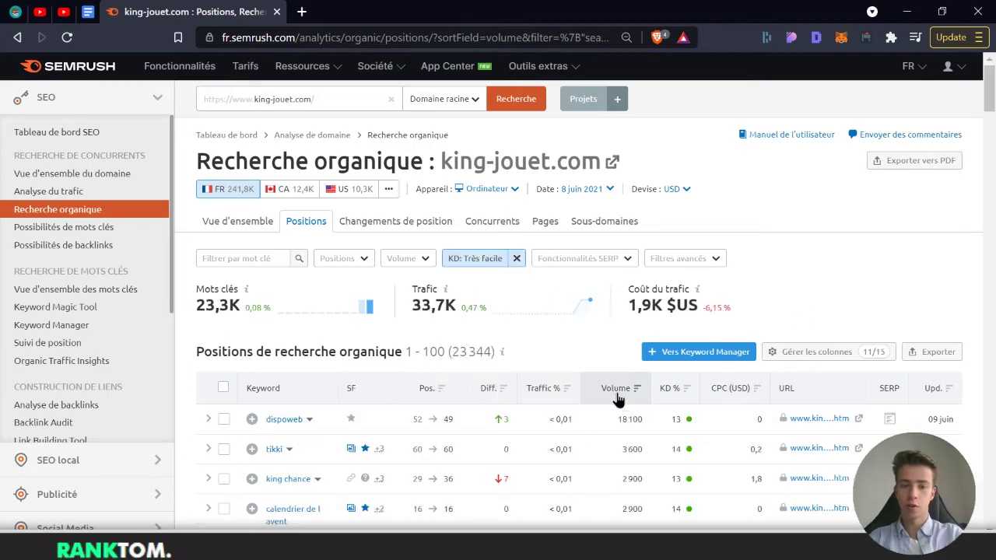
{"action": "mouse_move", "coordinate": [614, 399]}
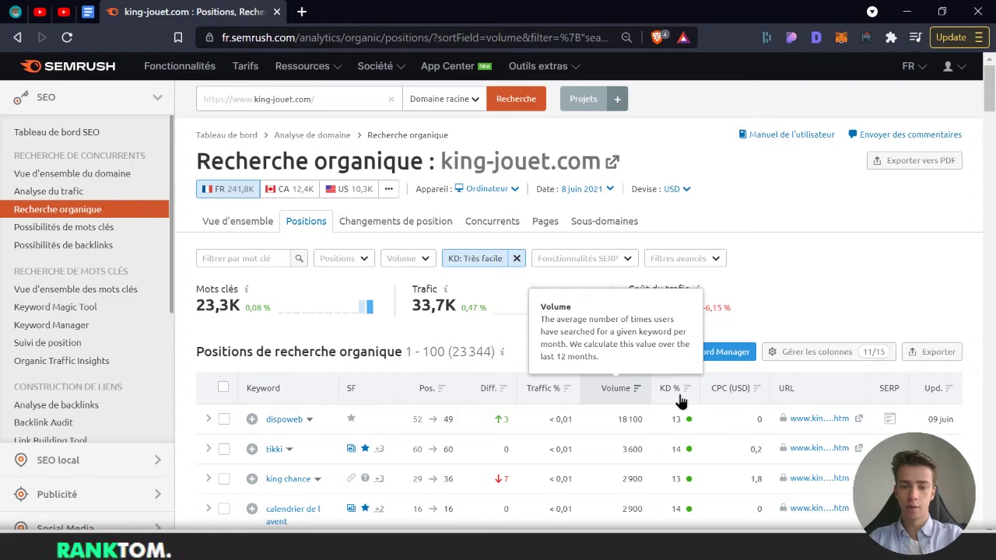
{"action": "scroll", "coordinate": [673, 438], "scroll_direction": "down", "scroll_amount": 2}
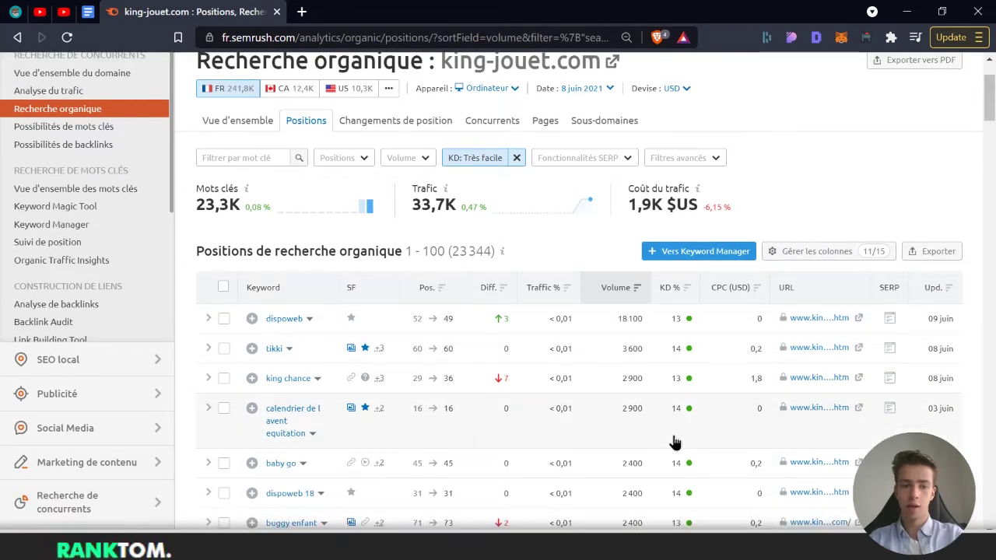
{"action": "scroll", "coordinate": [674, 440], "scroll_direction": "down", "scroll_amount": 1}
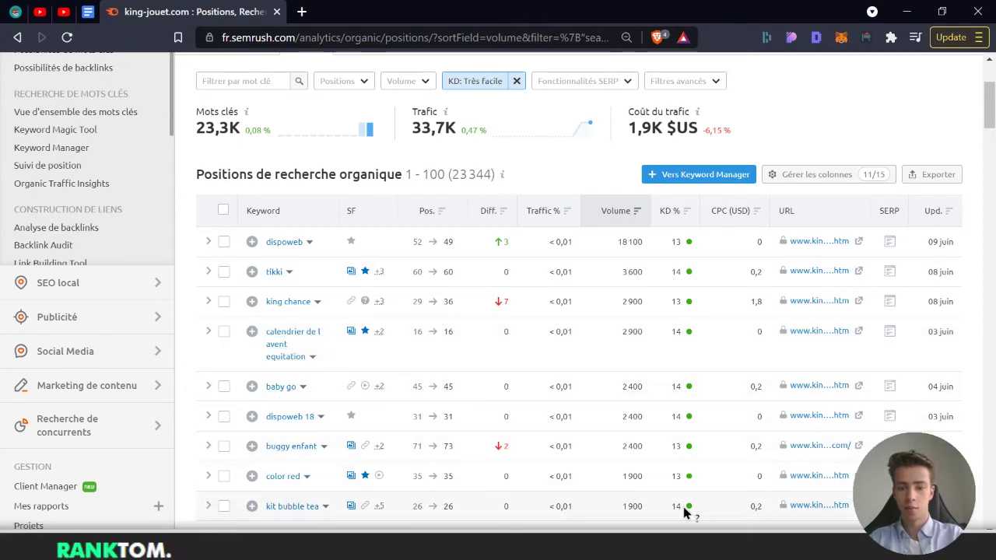
{"action": "mouse_move", "coordinate": [684, 509]}
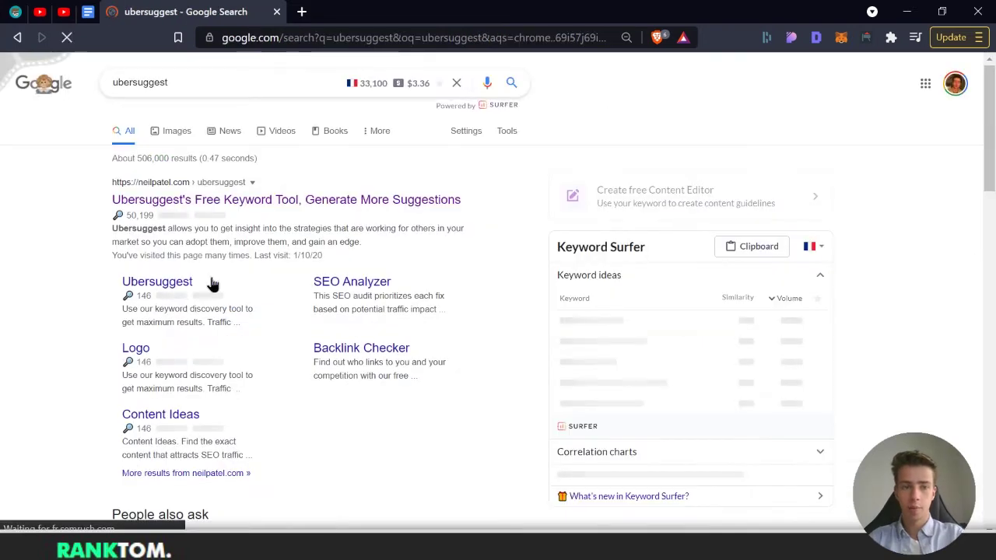
Step: Open the main Ubersuggest page from the Google results and accept the site's cookies
{"action": "left_click", "coordinate": [197, 200]}
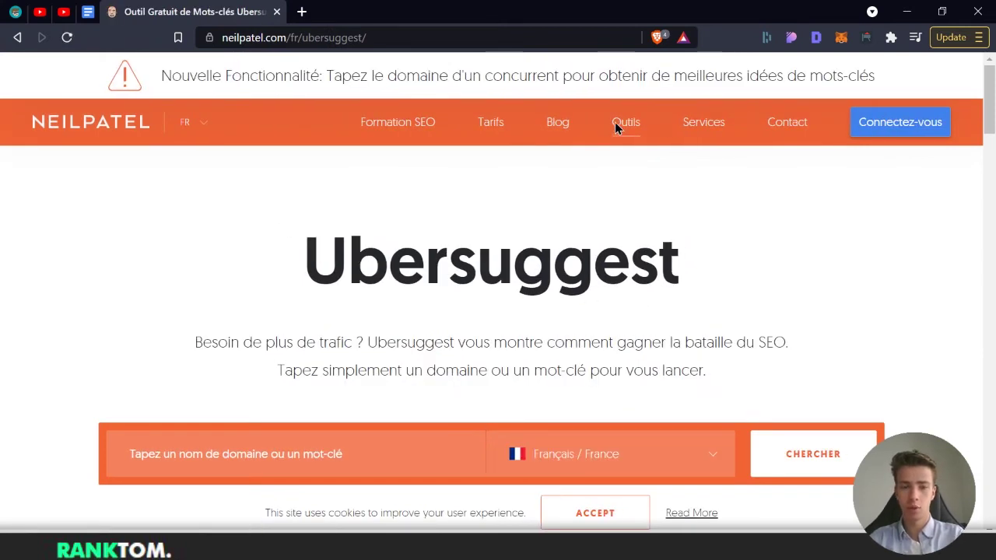
{"action": "scroll", "coordinate": [459, 312], "scroll_direction": "down", "scroll_amount": 1}
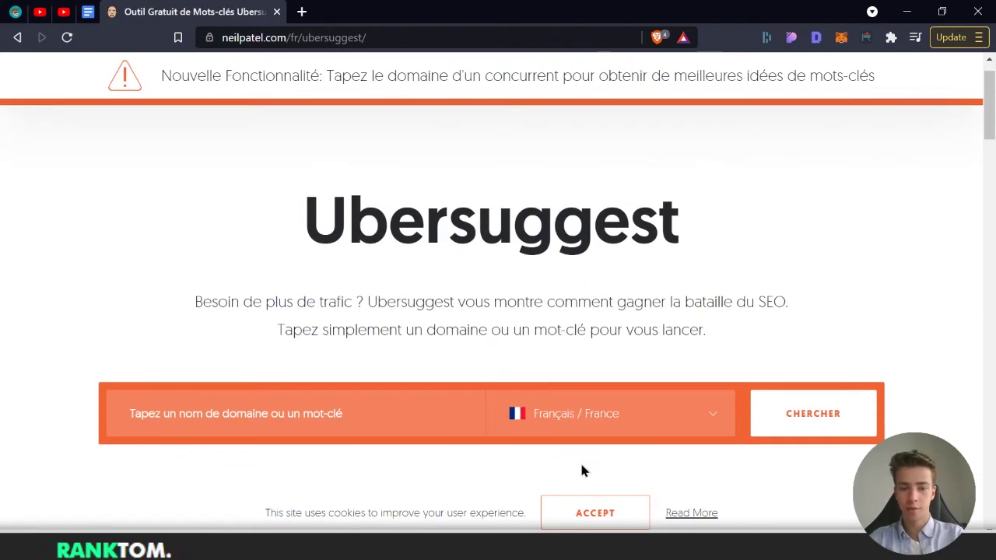
{"action": "left_click", "coordinate": [590, 517]}
{"action": "scroll", "coordinate": [702, 265], "scroll_direction": "up", "scroll_amount": 1}
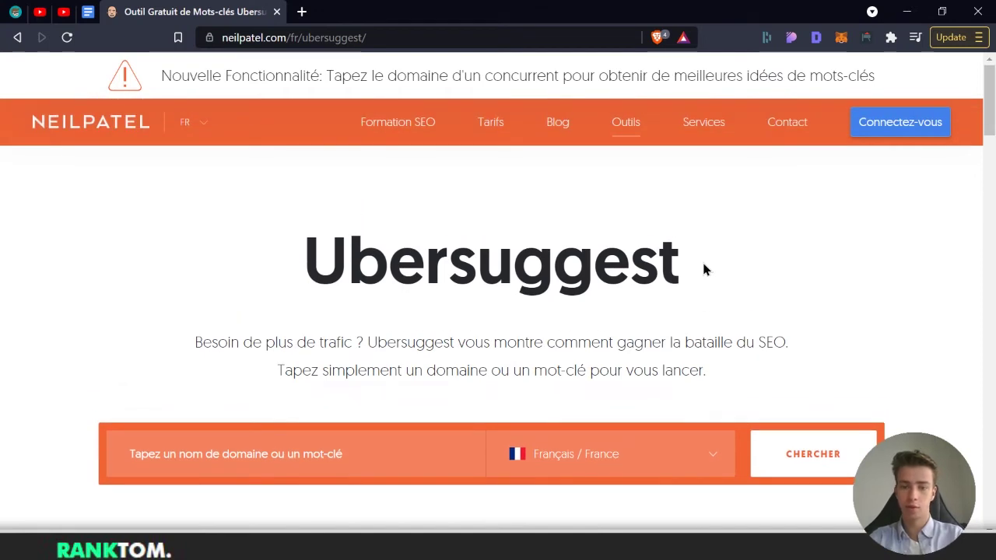
{"action": "left_click", "coordinate": [312, 456]}
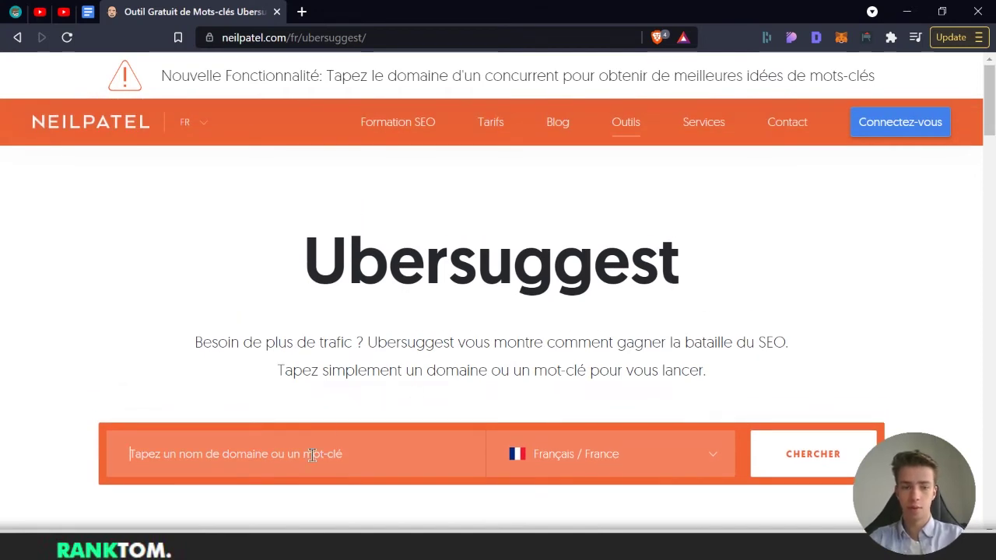
{"action": "type", "text": "https://www.manomano.fr/"}
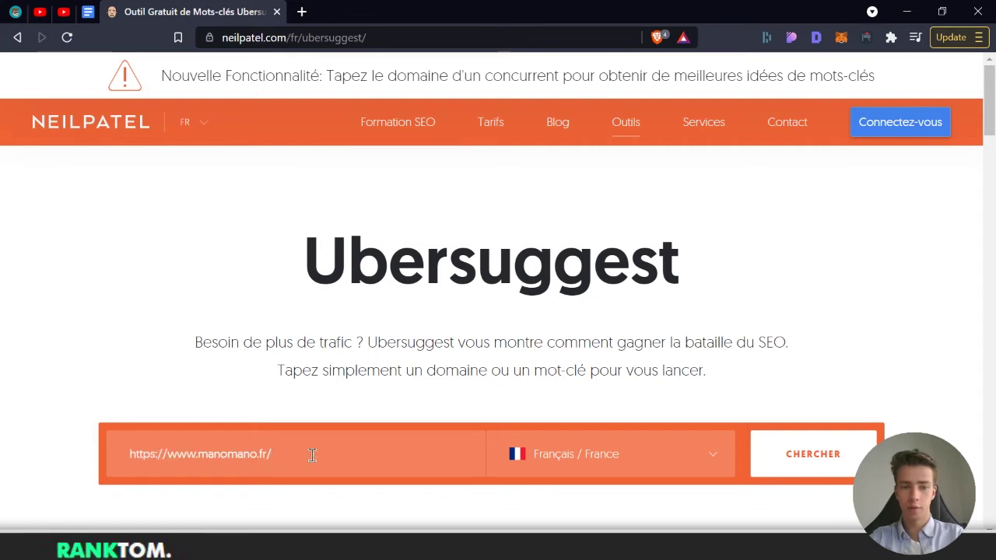
{"action": "triple_click", "coordinate": [219, 459]}
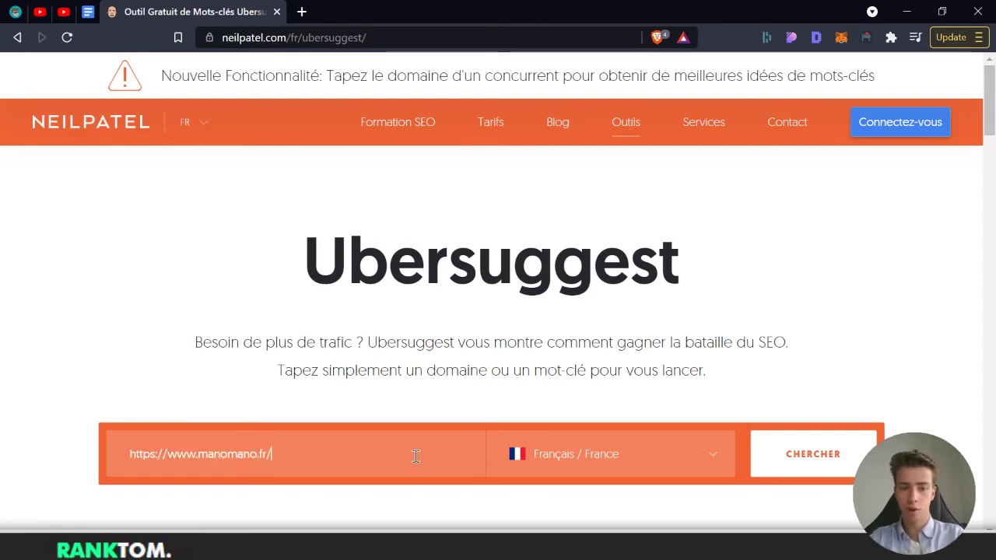
{"action": "left_click", "coordinate": [669, 472]}
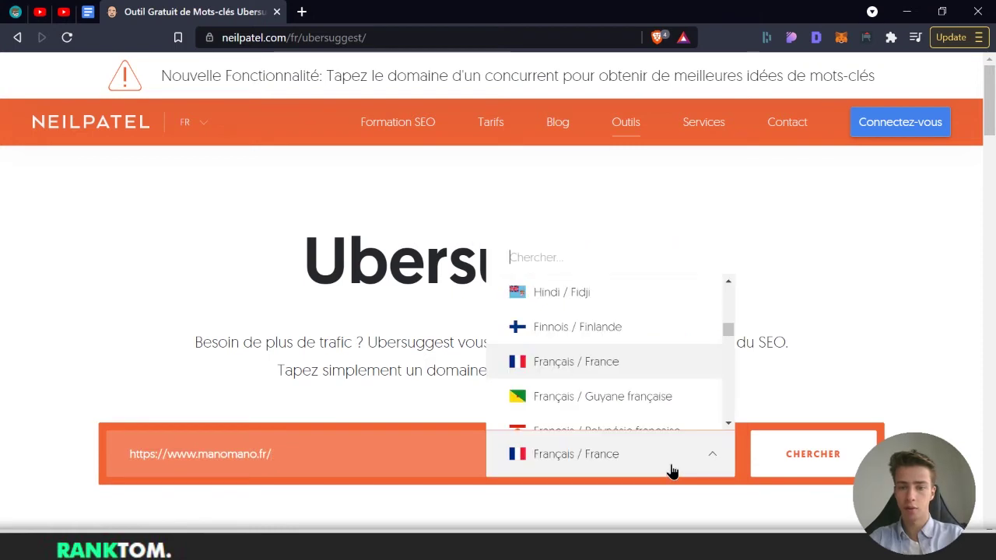
{"action": "left_click", "coordinate": [536, 362]}
{"action": "left_click", "coordinate": [813, 459]}
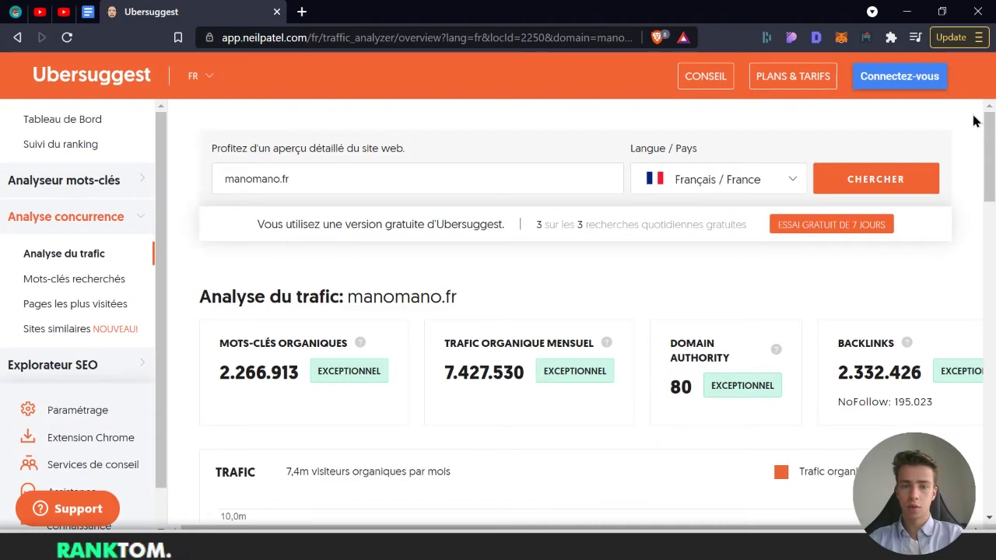
Step: Show all SEO keywords manomano.fr ranks for and review their volume, position and SEO difficulty
{"action": "scroll", "coordinate": [365, 338], "scroll_direction": "down", "scroll_amount": 7}
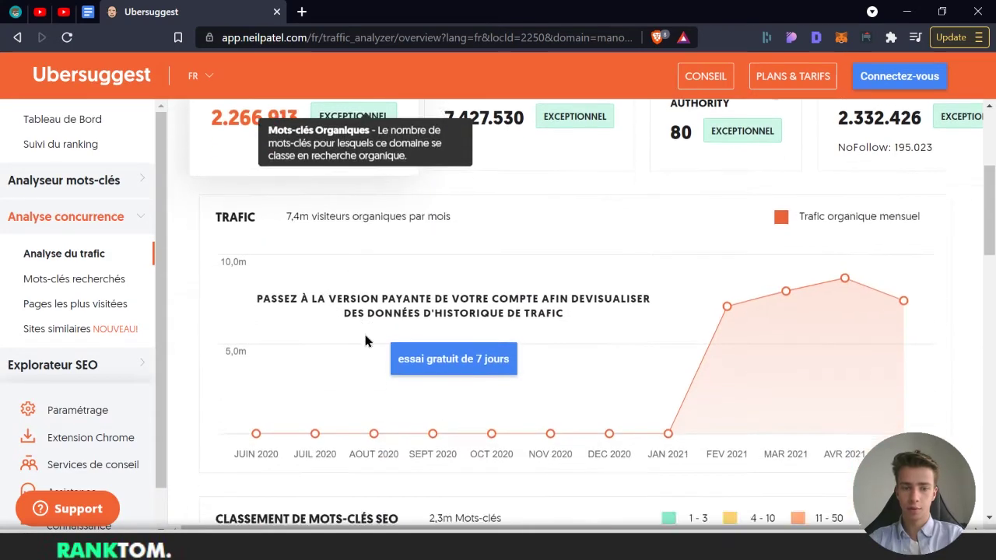
{"action": "scroll", "coordinate": [364, 340], "scroll_direction": "down", "scroll_amount": 10}
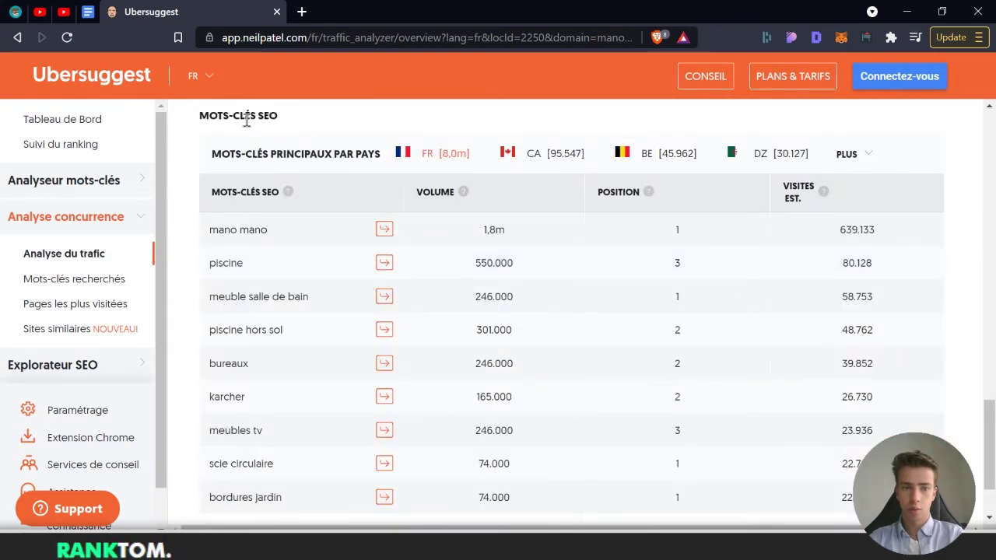
{"action": "scroll", "coordinate": [288, 329], "scroll_direction": "down", "scroll_amount": 3}
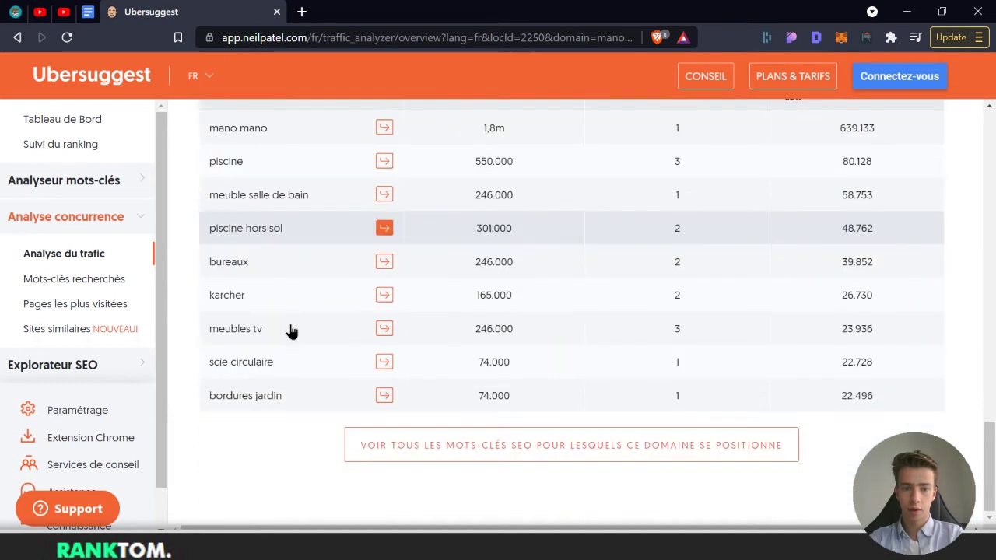
{"action": "left_click", "coordinate": [402, 449]}
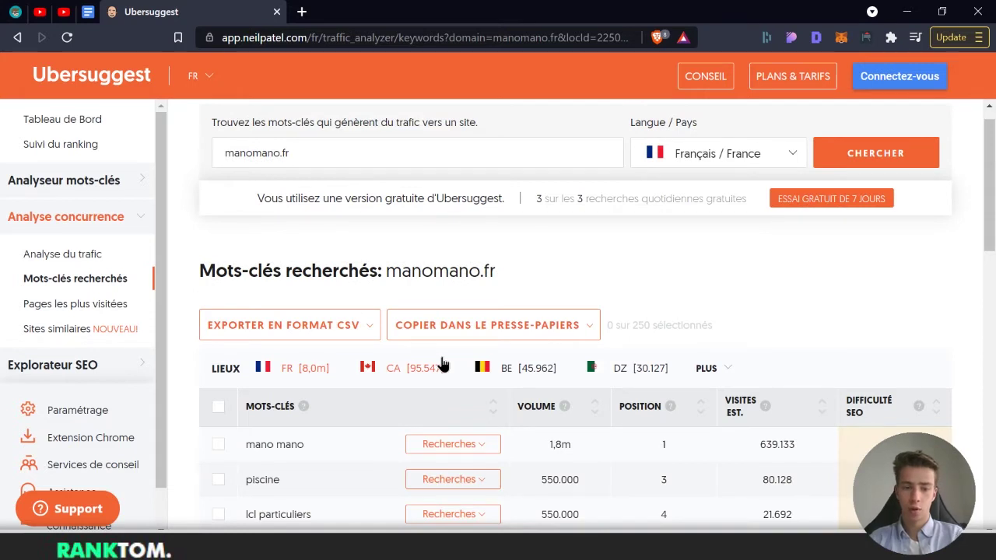
{"action": "scroll", "coordinate": [441, 365], "scroll_direction": "down", "scroll_amount": 2}
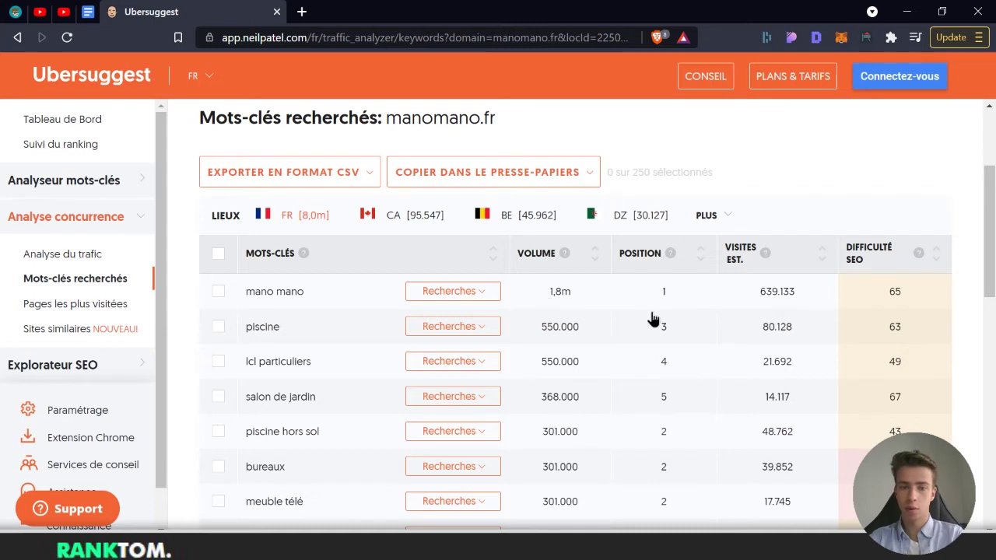
{"action": "scroll", "coordinate": [654, 344], "scroll_direction": "down", "scroll_amount": 6}
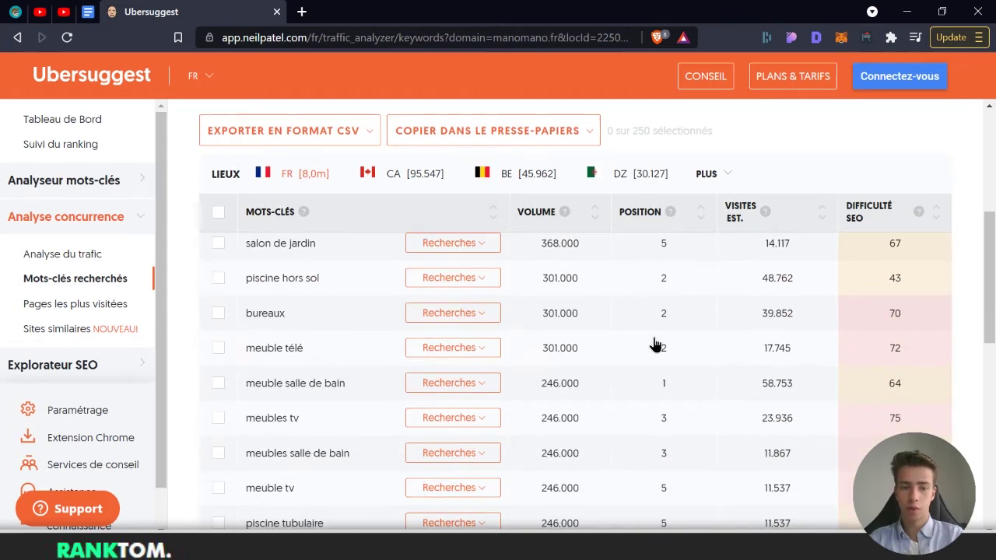
{"action": "scroll", "coordinate": [654, 344], "scroll_direction": "down", "scroll_amount": 1}
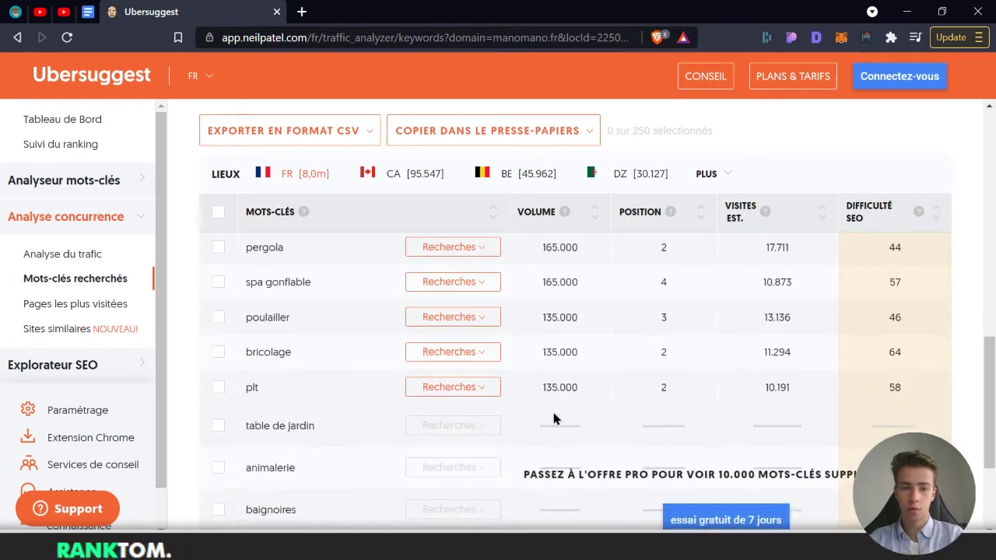
Step: Browse the first three pages of the manomano.fr keyword table, examining the volume, position and SEO difficulty columns
{"action": "scroll", "coordinate": [554, 397], "scroll_direction": "up", "scroll_amount": 10}
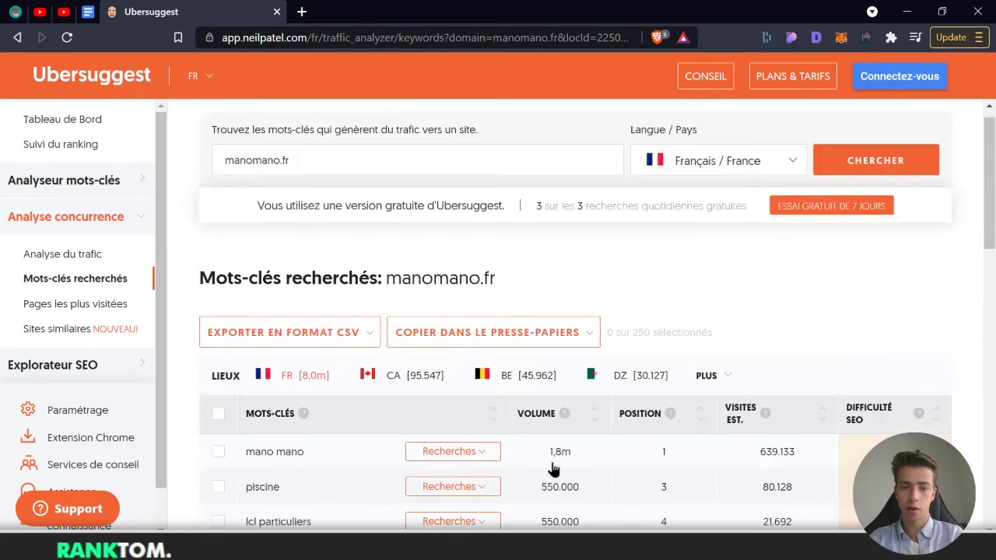
{"action": "scroll", "coordinate": [564, 457], "scroll_direction": "down", "scroll_amount": 1}
{"action": "scroll", "coordinate": [662, 379], "scroll_direction": "down", "scroll_amount": 10}
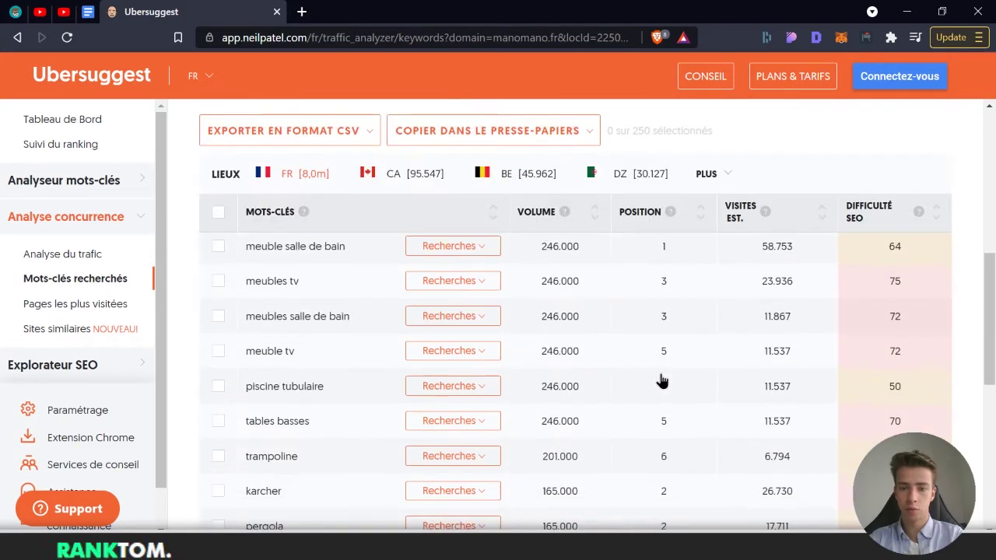
{"action": "scroll", "coordinate": [396, 413], "scroll_direction": "up", "scroll_amount": 3}
{"action": "scroll", "coordinate": [396, 413], "scroll_direction": "down", "scroll_amount": 5}
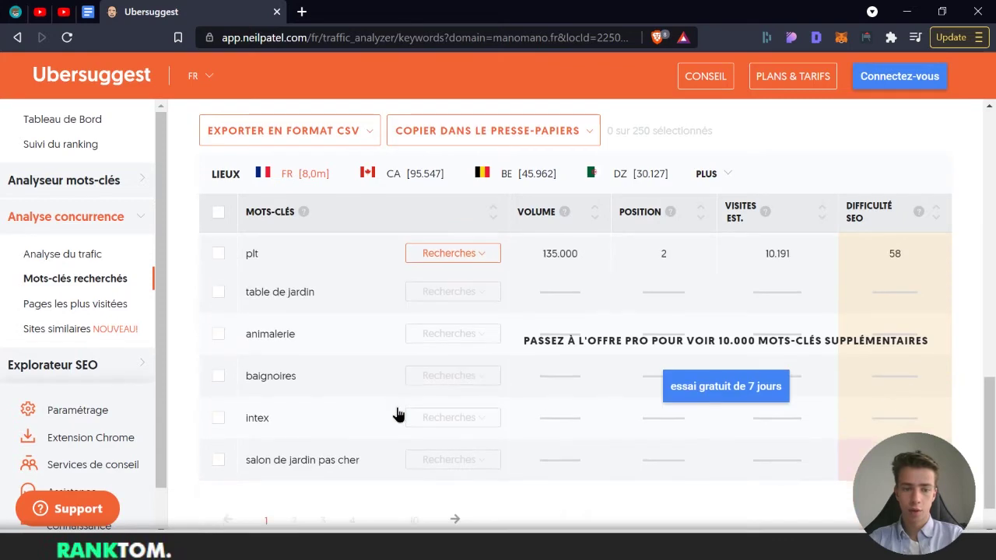
{"action": "scroll", "coordinate": [296, 498], "scroll_direction": "up", "scroll_amount": 3}
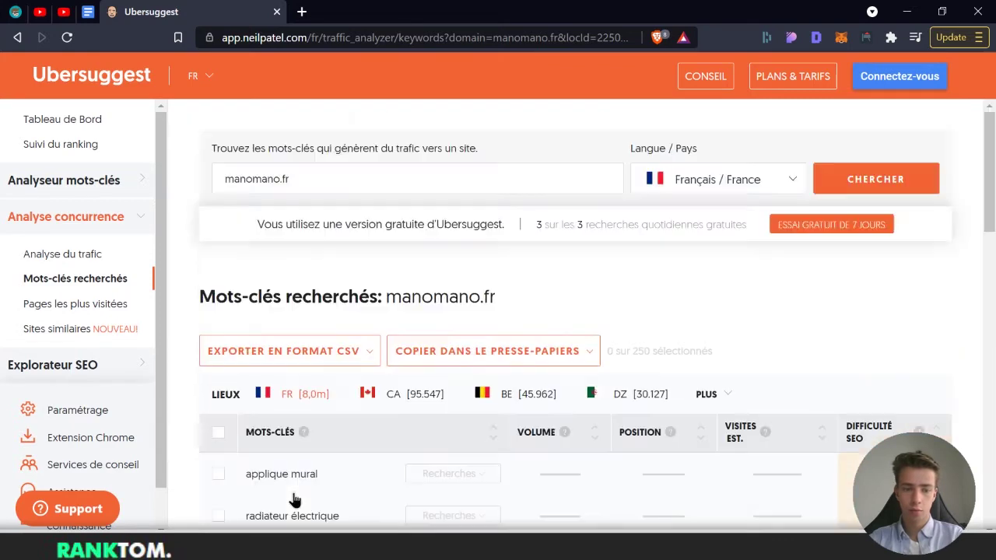
{"action": "scroll", "coordinate": [321, 402], "scroll_direction": "down", "scroll_amount": 10}
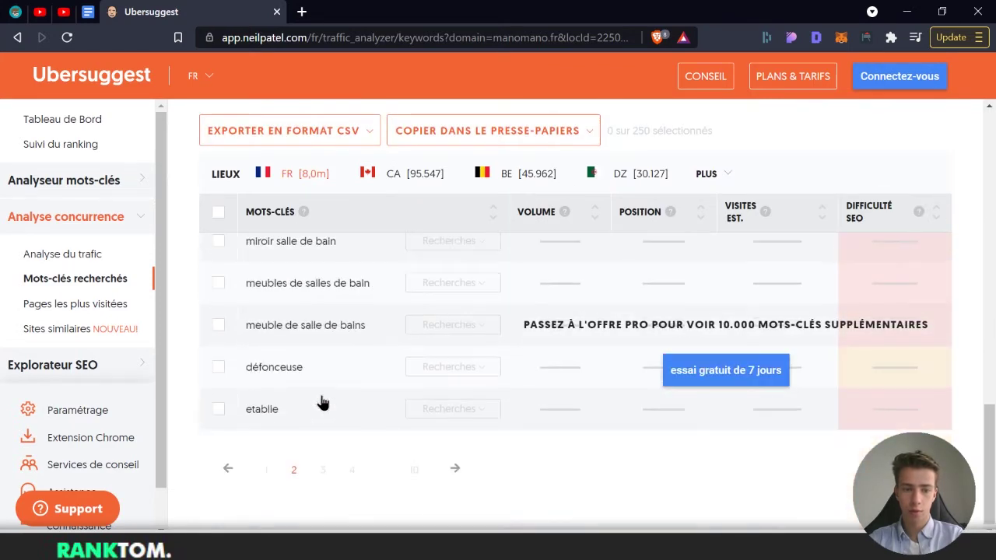
{"action": "left_click", "coordinate": [331, 478]}
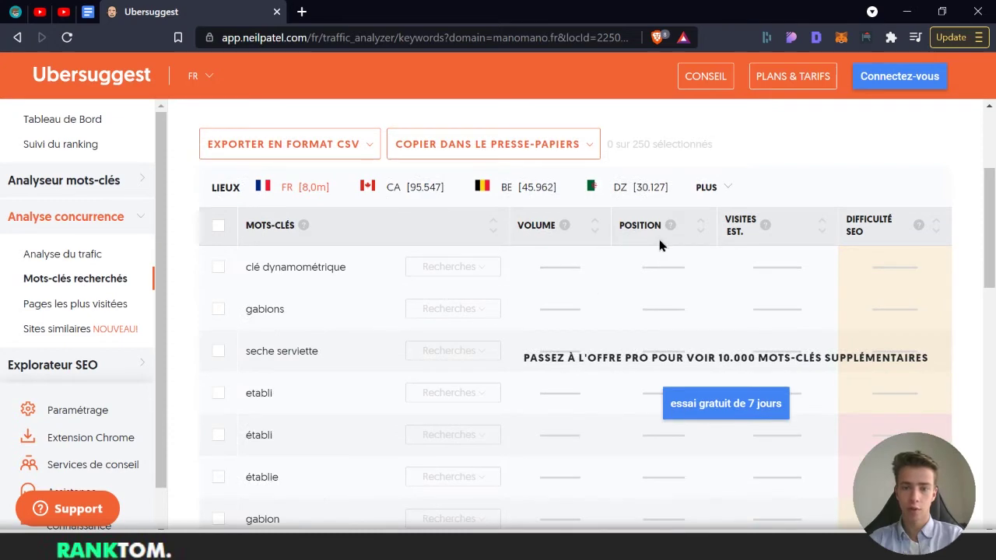
{"action": "scroll", "coordinate": [483, 440], "scroll_direction": "down", "scroll_amount": 10}
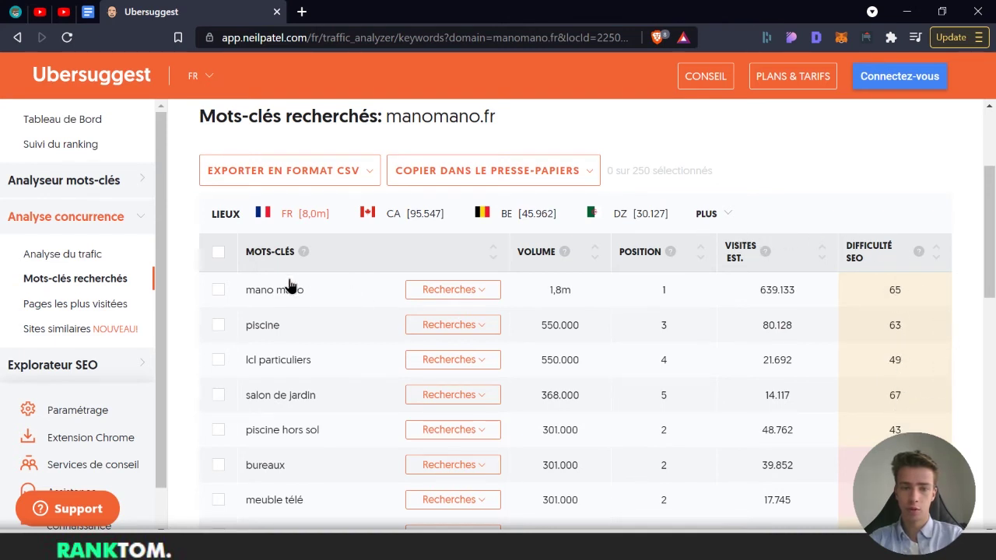
Step: Expand the Google results for the keyword "piscine", examine the ranking sites' links and domain authority, and collapse them again
{"action": "left_click", "coordinate": [465, 325]}
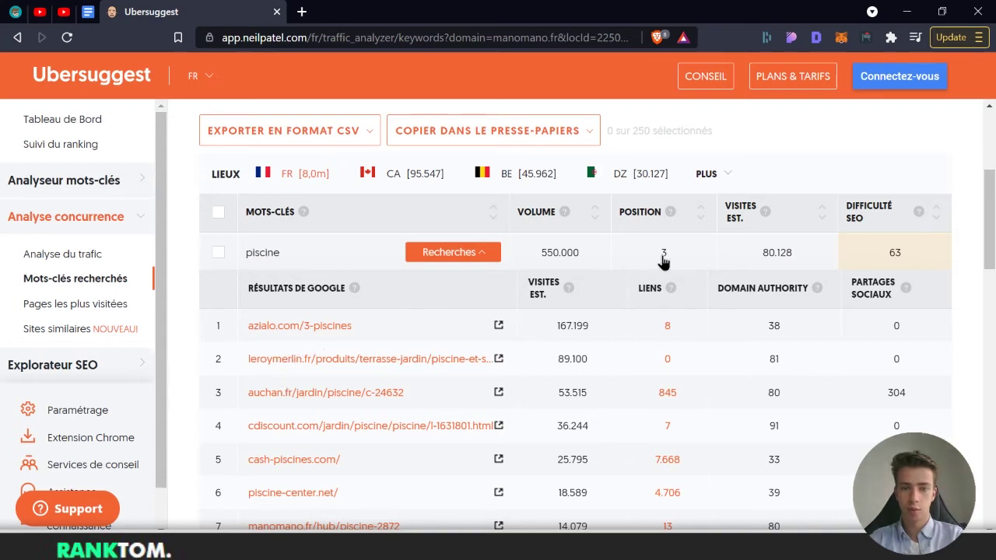
{"action": "scroll", "coordinate": [475, 445], "scroll_direction": "down", "scroll_amount": 1}
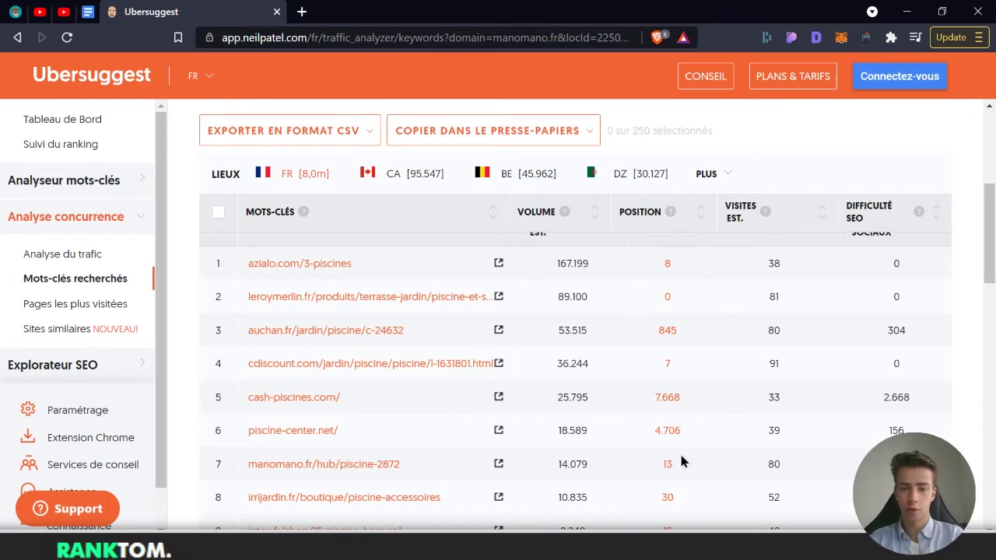
{"action": "scroll", "coordinate": [681, 456], "scroll_direction": "up", "scroll_amount": 2}
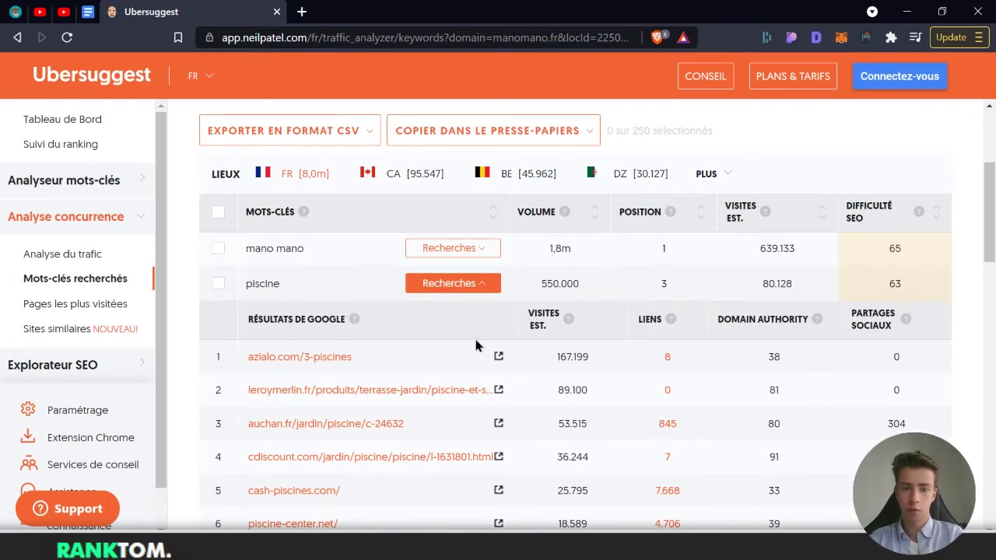
{"action": "left_click", "coordinate": [474, 287]}
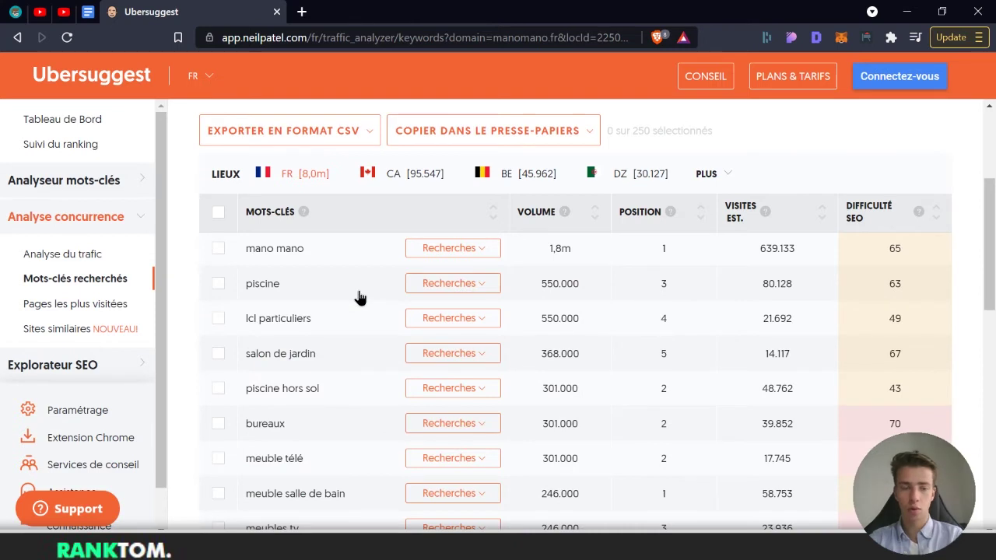
{"action": "scroll", "coordinate": [360, 297], "scroll_direction": "down", "scroll_amount": 7}
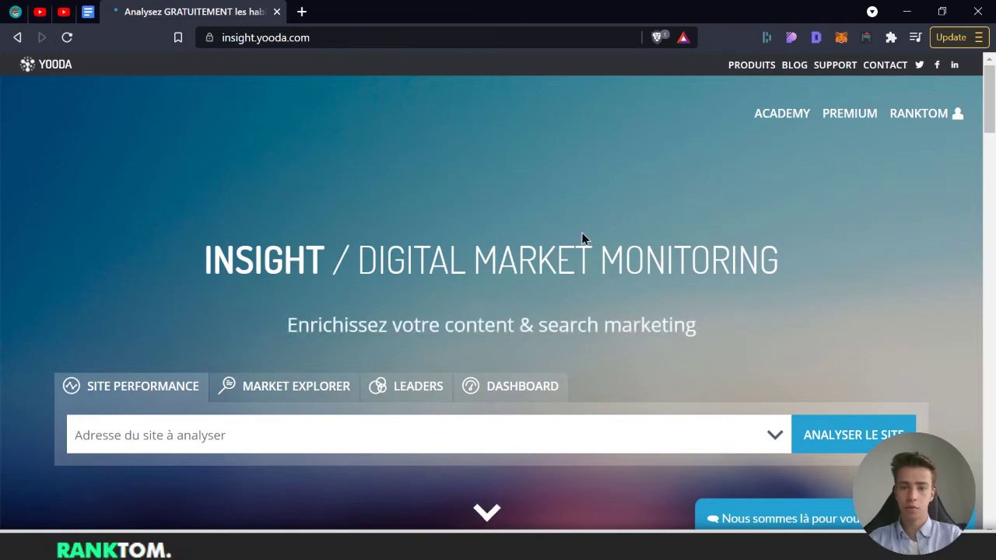
{"action": "scroll", "coordinate": [582, 235], "scroll_direction": "down", "scroll_amount": 6}
{"action": "scroll", "coordinate": [582, 232], "scroll_direction": "down", "scroll_amount": 8}
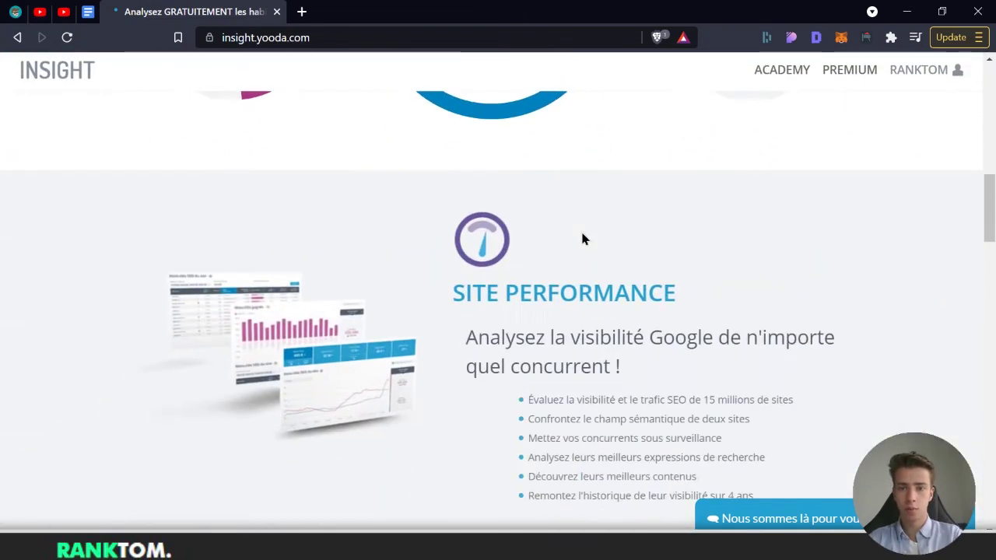
{"action": "scroll", "coordinate": [584, 238], "scroll_direction": "up", "scroll_amount": 10}
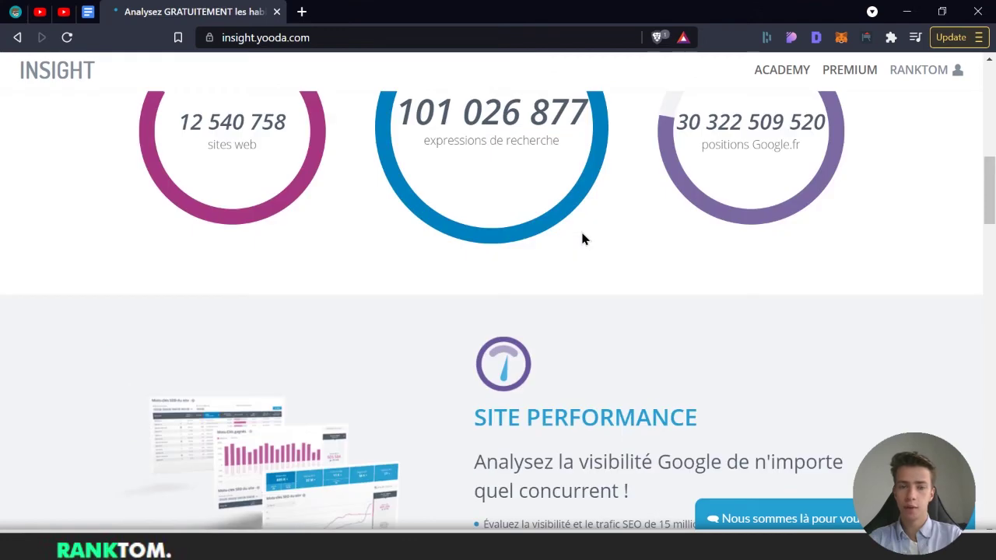
{"action": "scroll", "coordinate": [584, 238], "scroll_direction": "up", "scroll_amount": 2}
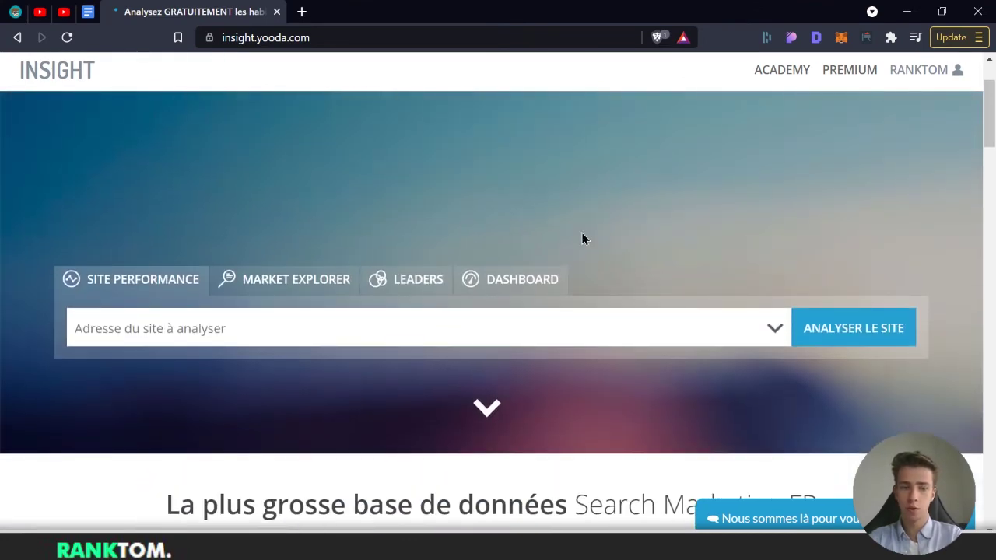
{"action": "left_click", "coordinate": [269, 323]}
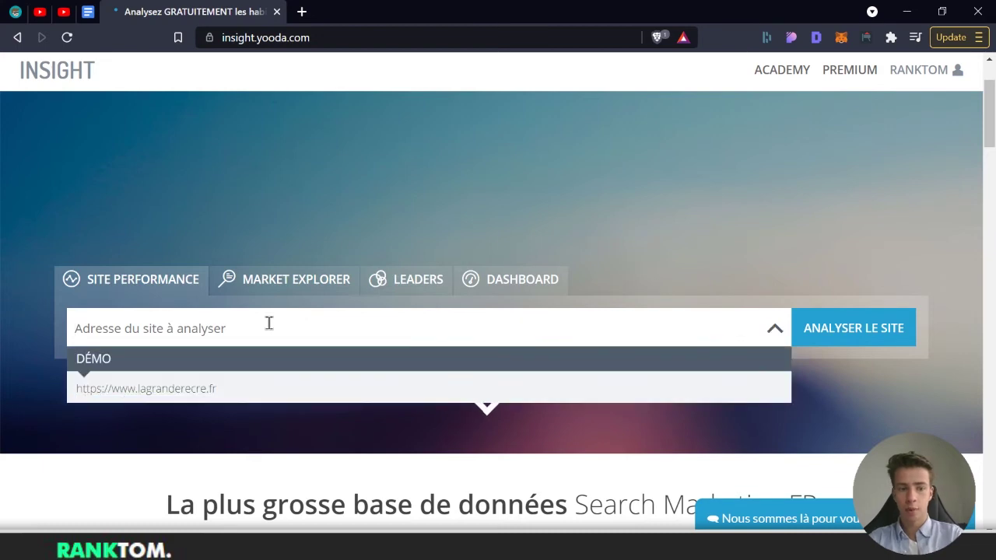
{"action": "type", "text": "https://www.lequipe.fr/"}
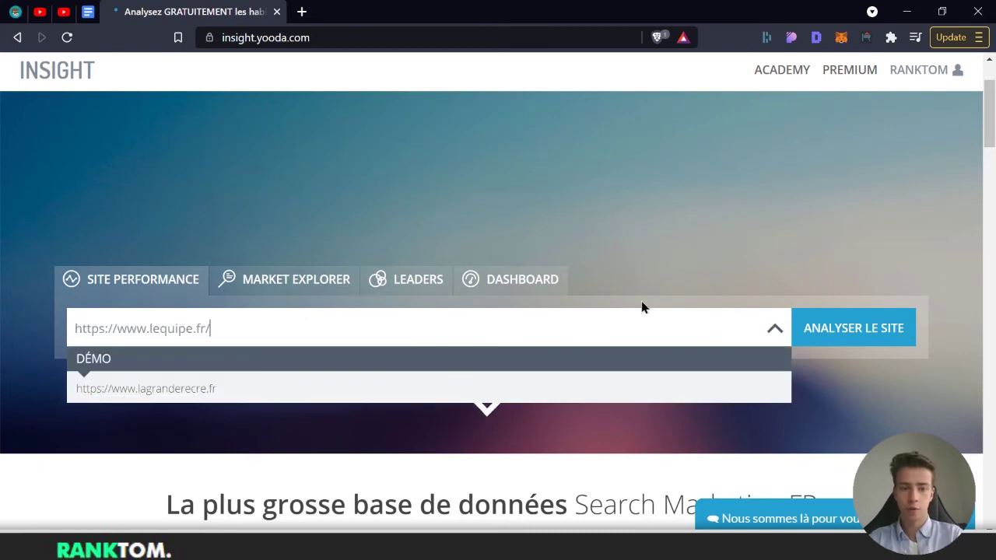
{"action": "left_click", "coordinate": [853, 329]}
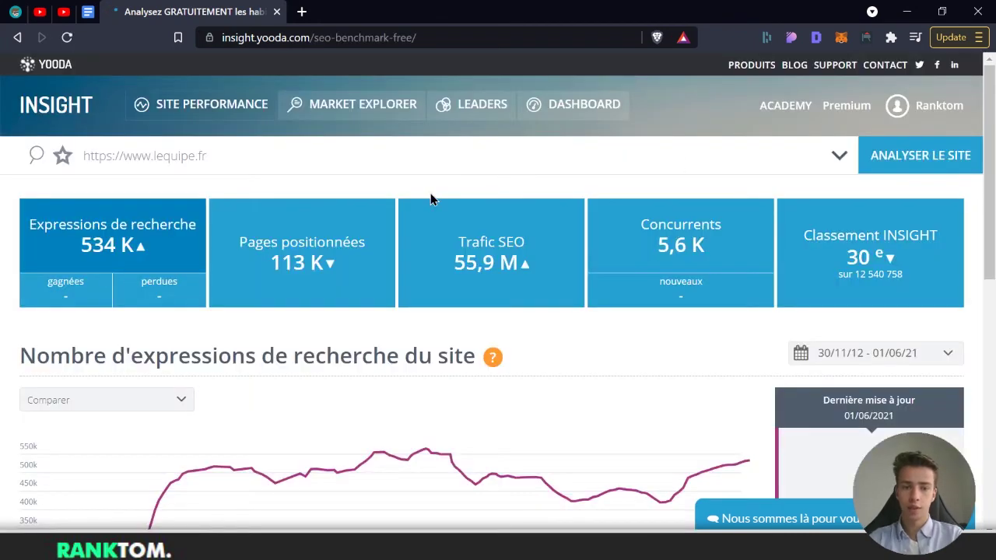
Step: Show the search expressions report for lequipe.fr and review its list of ranked expressions
{"action": "scroll", "coordinate": [430, 193], "scroll_direction": "down", "scroll_amount": 3}
{"action": "scroll", "coordinate": [429, 189], "scroll_direction": "up", "scroll_amount": 3}
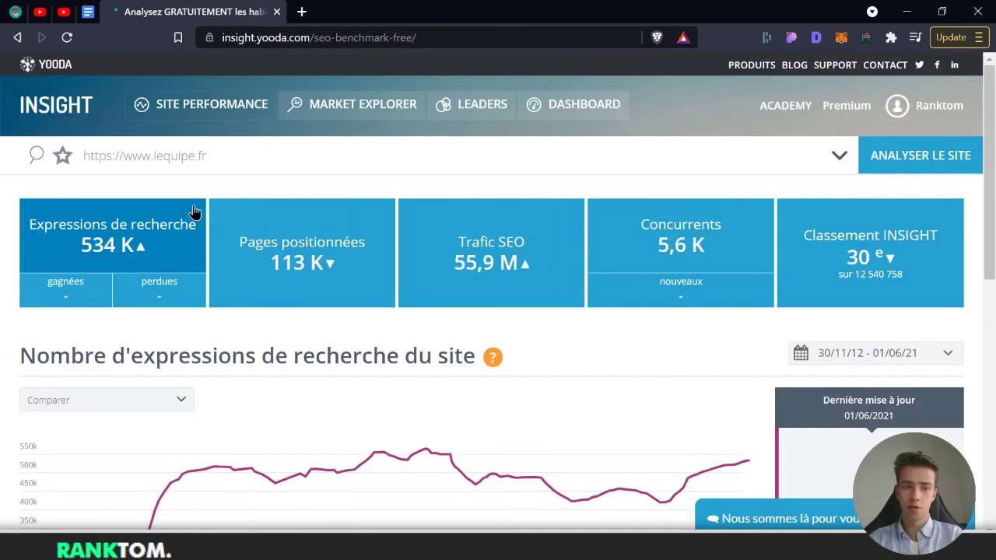
{"action": "left_click", "coordinate": [86, 237]}
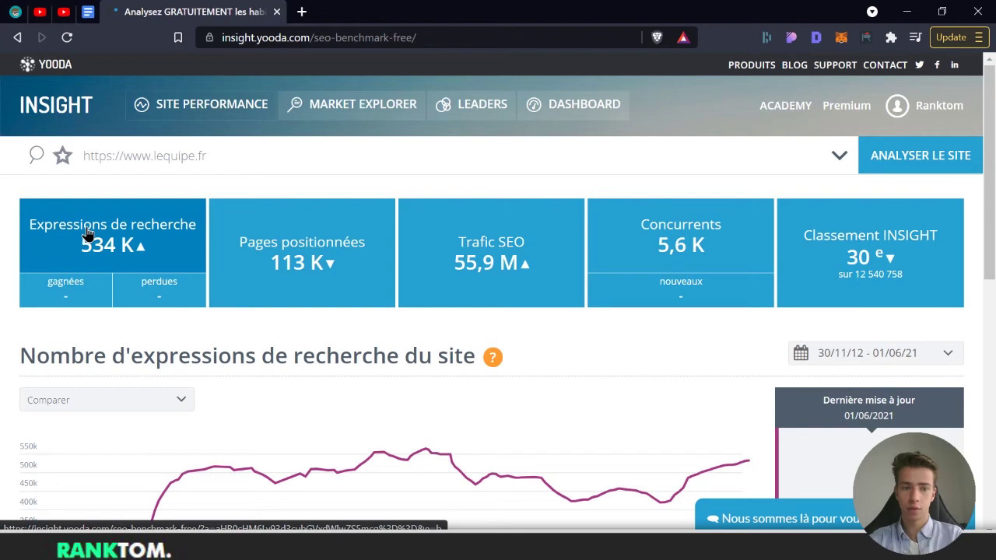
{"action": "scroll", "coordinate": [87, 233], "scroll_direction": "down", "scroll_amount": 5}
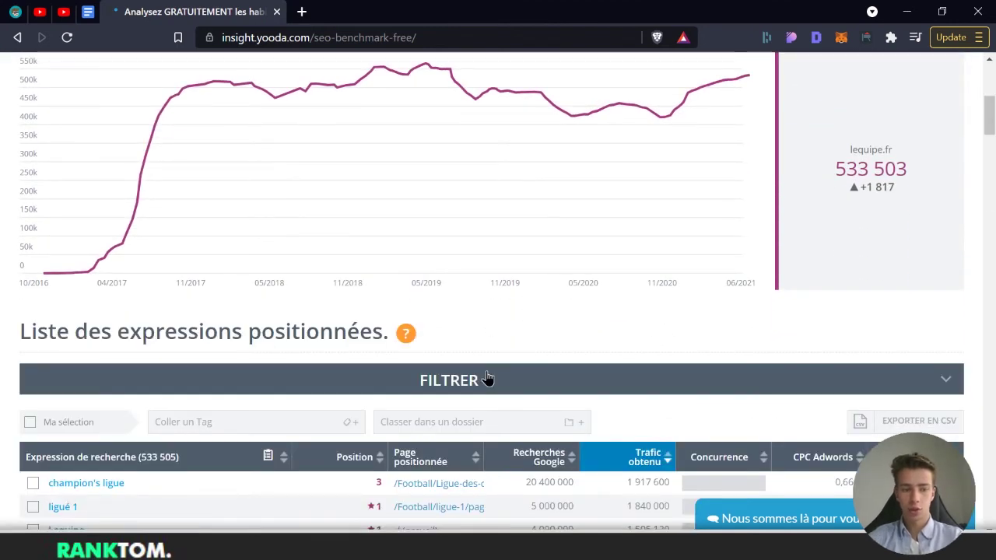
{"action": "scroll", "coordinate": [487, 379], "scroll_direction": "down", "scroll_amount": 4}
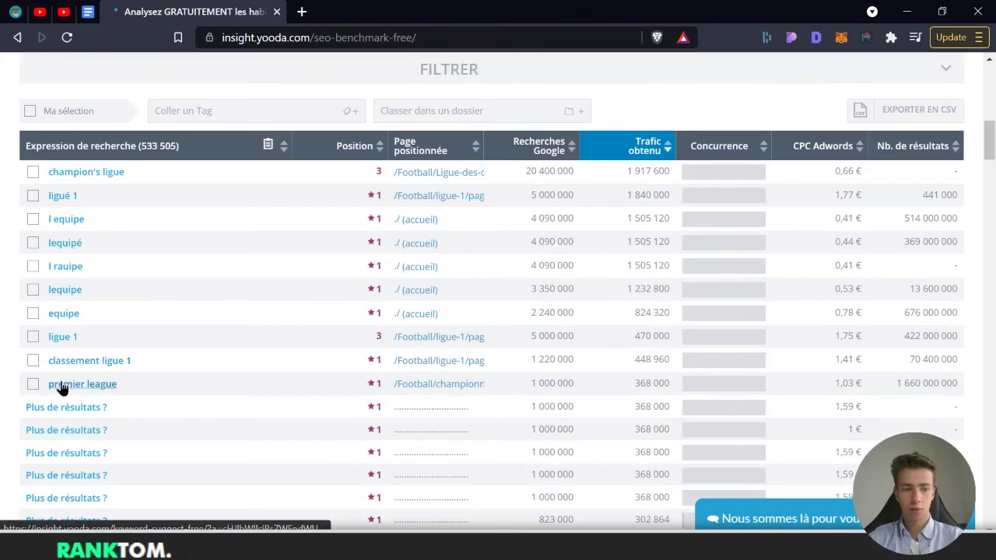
Step: Select the expressions champion's ligue, ligué 1, ligue 1, classement ligue 1 and premier league, and check the Google searches and CPC columns
{"action": "left_click", "coordinate": [32, 172]}
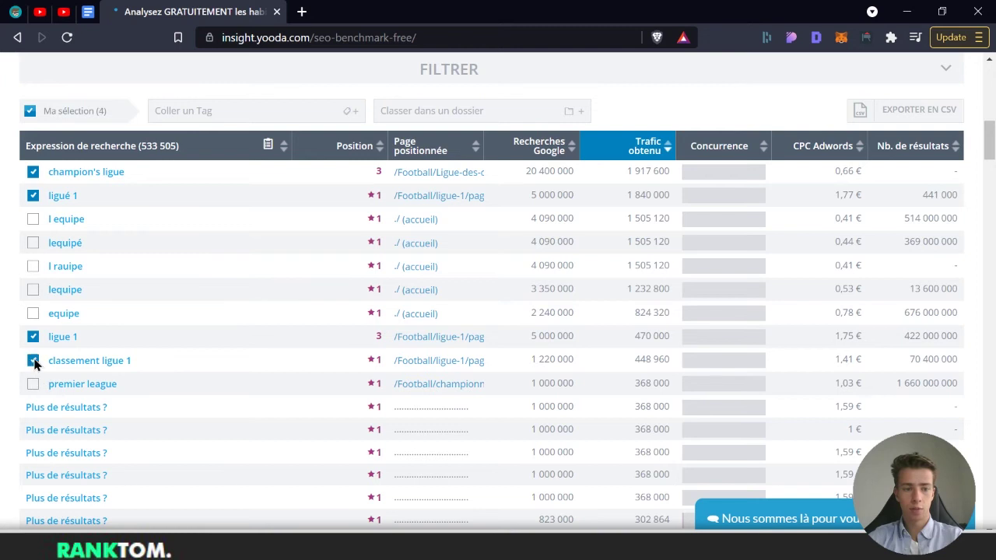
{"action": "left_click", "coordinate": [33, 387]}
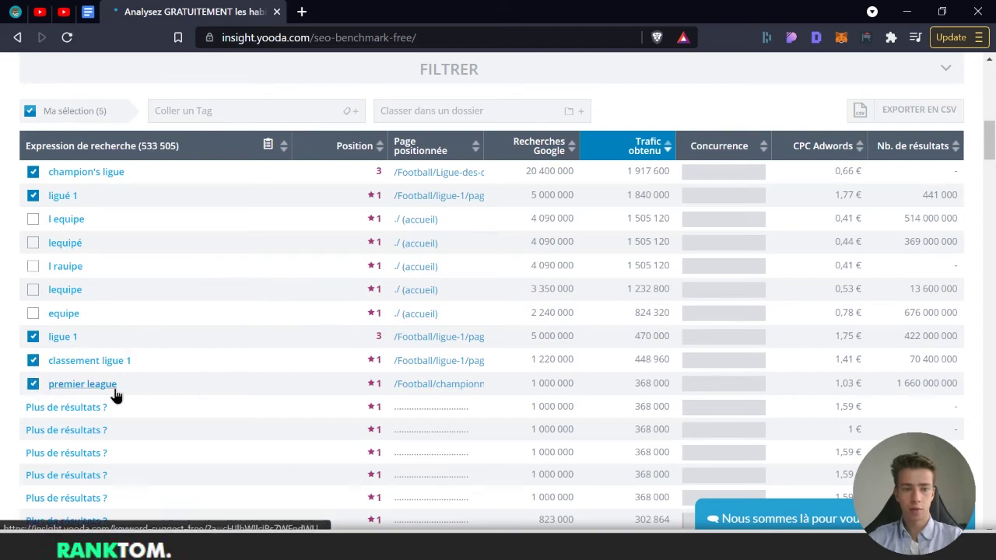
{"action": "mouse_move", "coordinate": [548, 153]}
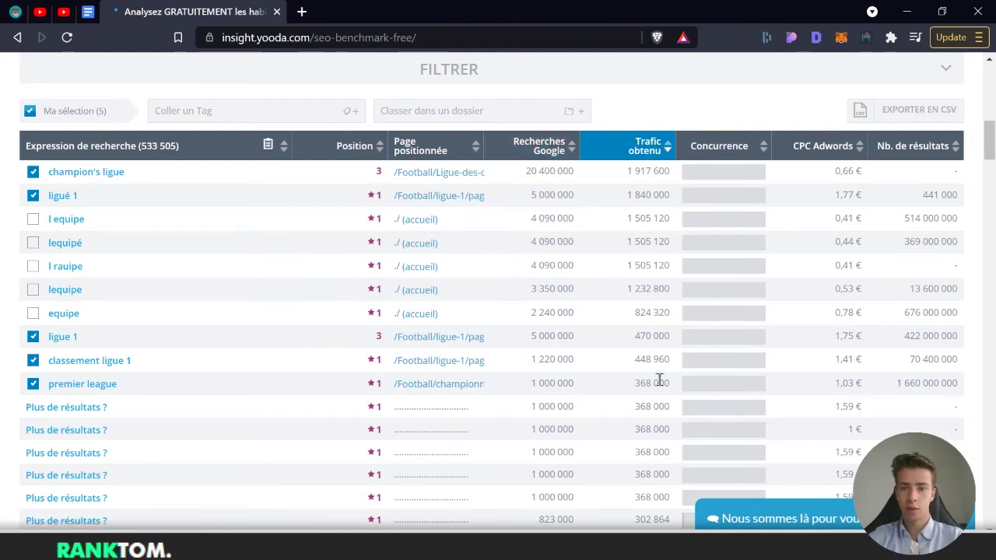
{"action": "mouse_move", "coordinate": [831, 147]}
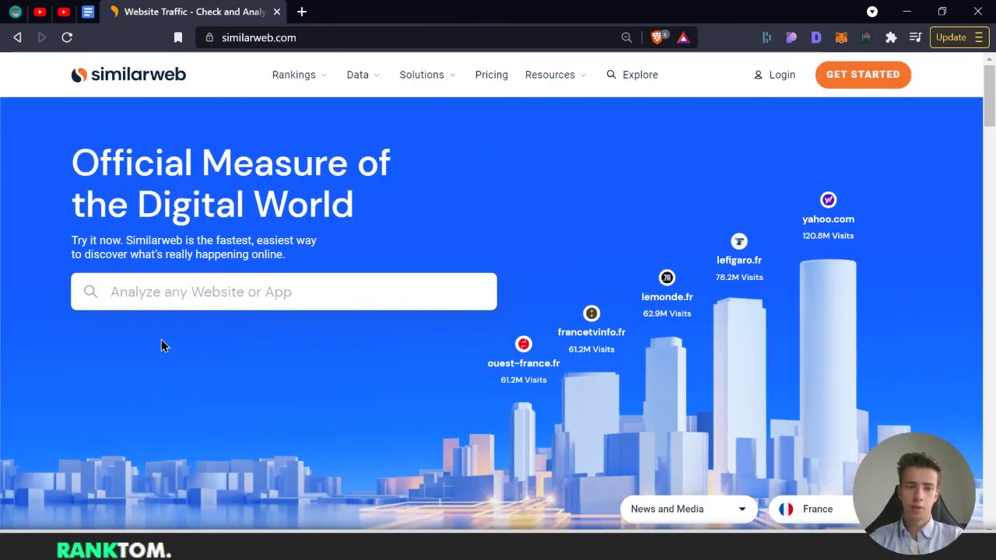
{"action": "left_click", "coordinate": [208, 287]}
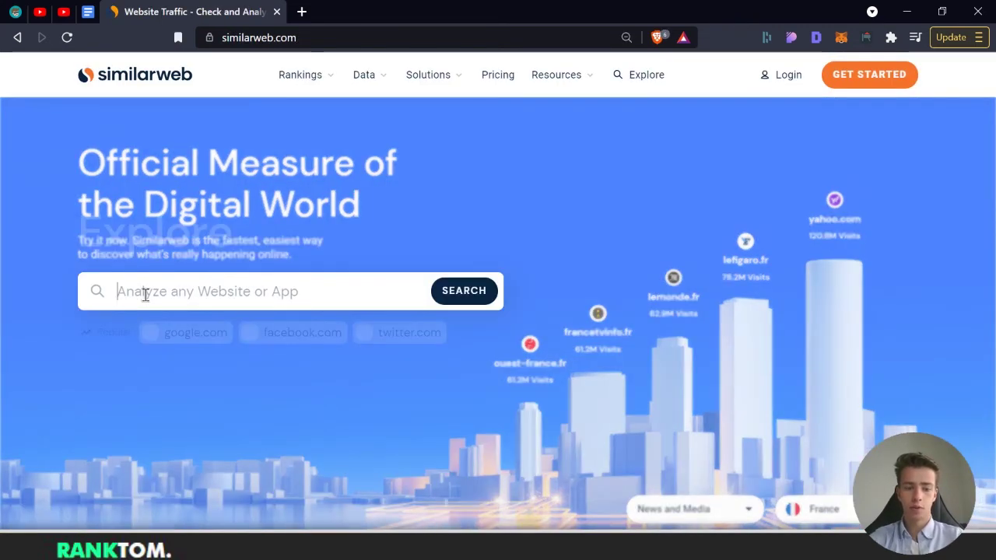
{"action": "type", "text": "https://www.doctipharma.fr/"}
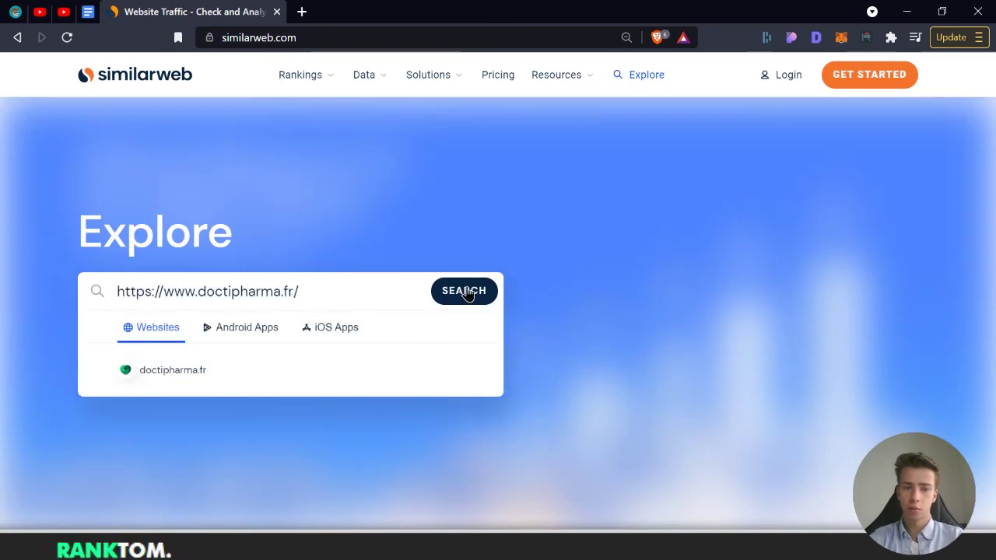
{"action": "left_click", "coordinate": [168, 373]}
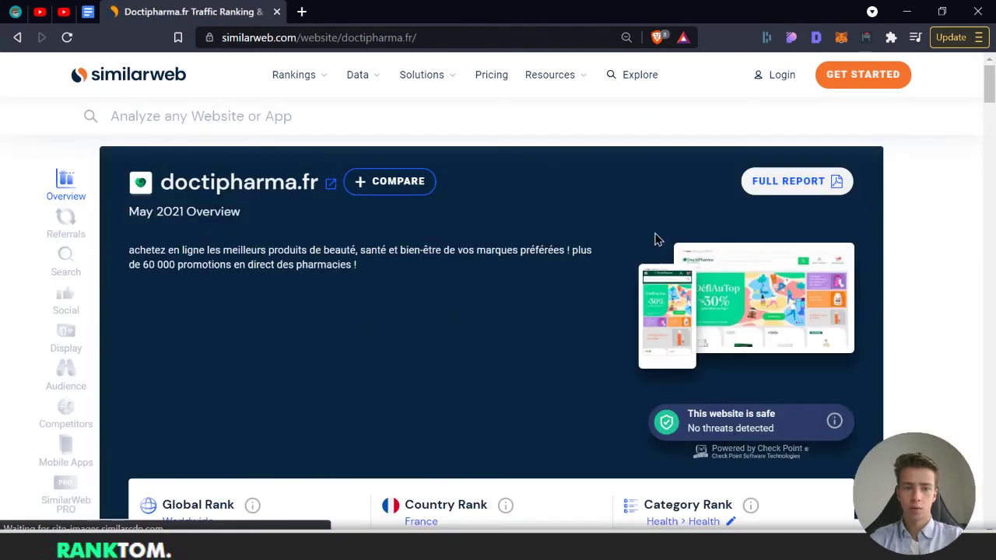
Step: Examine doctipharma.fr's global, country and category ranks, total visits, traffic by country and traffic sources
{"action": "scroll", "coordinate": [615, 326], "scroll_direction": "down", "scroll_amount": 2}
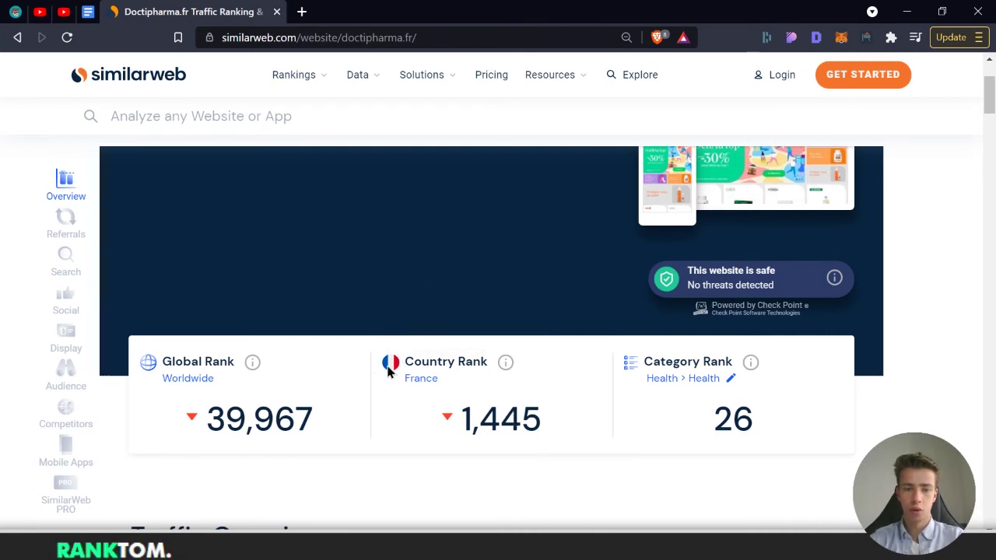
{"action": "scroll", "coordinate": [387, 372], "scroll_direction": "down", "scroll_amount": 4}
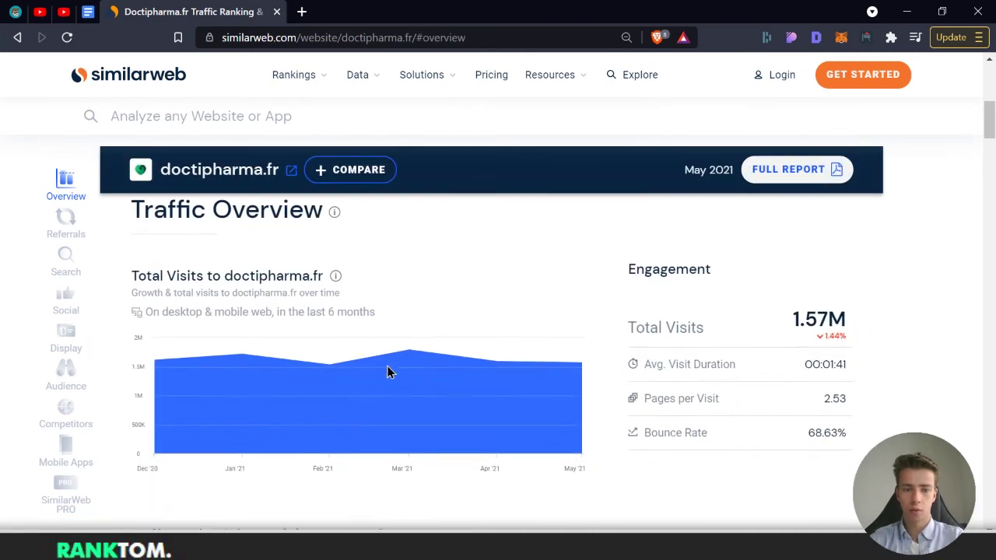
{"action": "scroll", "coordinate": [522, 306], "scroll_direction": "down", "scroll_amount": 3}
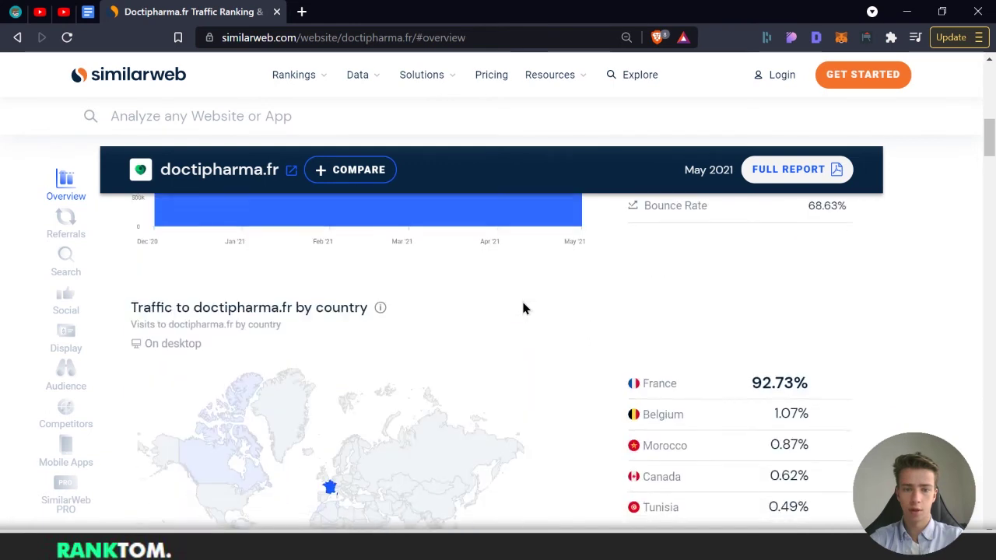
{"action": "scroll", "coordinate": [523, 309], "scroll_direction": "down", "scroll_amount": 1}
{"action": "scroll", "coordinate": [523, 309], "scroll_direction": "down", "scroll_amount": 3}
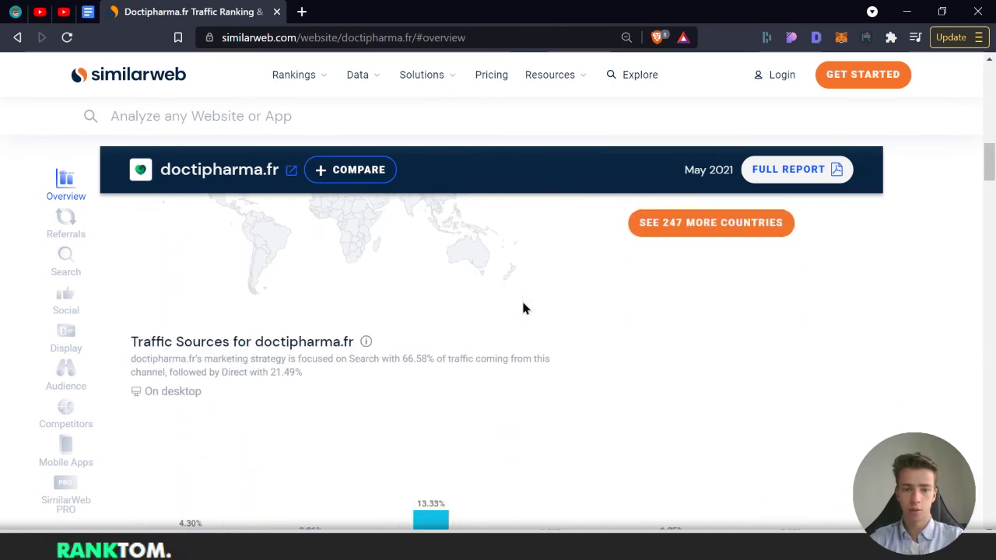
{"action": "scroll", "coordinate": [523, 309], "scroll_direction": "down", "scroll_amount": 1}
{"action": "scroll", "coordinate": [523, 309], "scroll_direction": "down", "scroll_amount": 1}
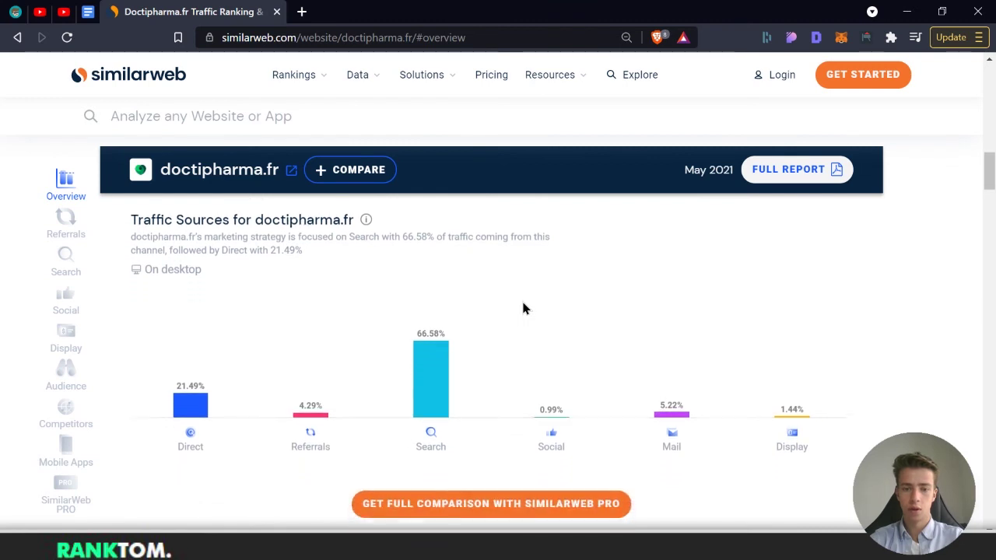
{"action": "scroll", "coordinate": [523, 308], "scroll_direction": "down", "scroll_amount": 1}
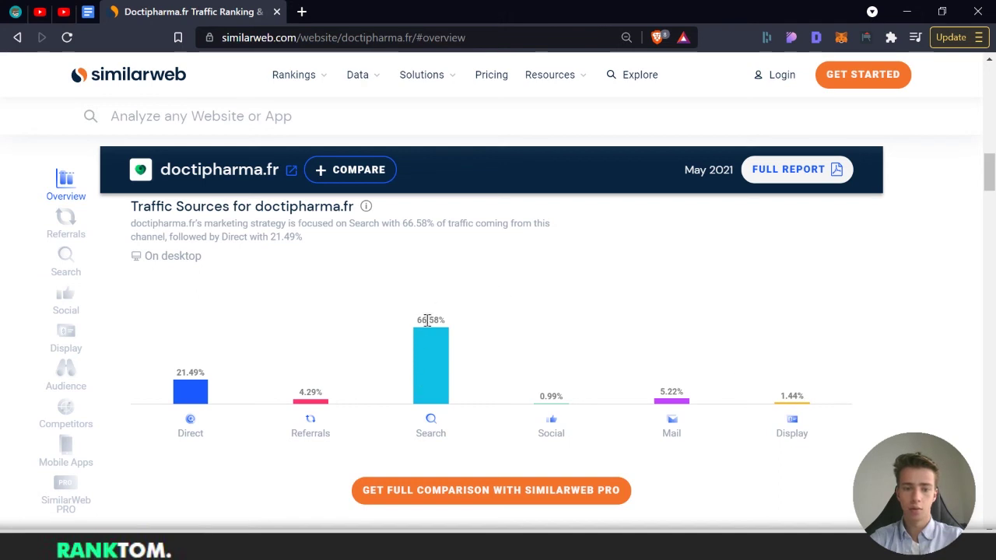
Step: Examine doctipharma.fr's search traffic, its organic and paid split, and the top five organic and paid keywords
{"action": "scroll", "coordinate": [427, 323], "scroll_direction": "down", "scroll_amount": 5}
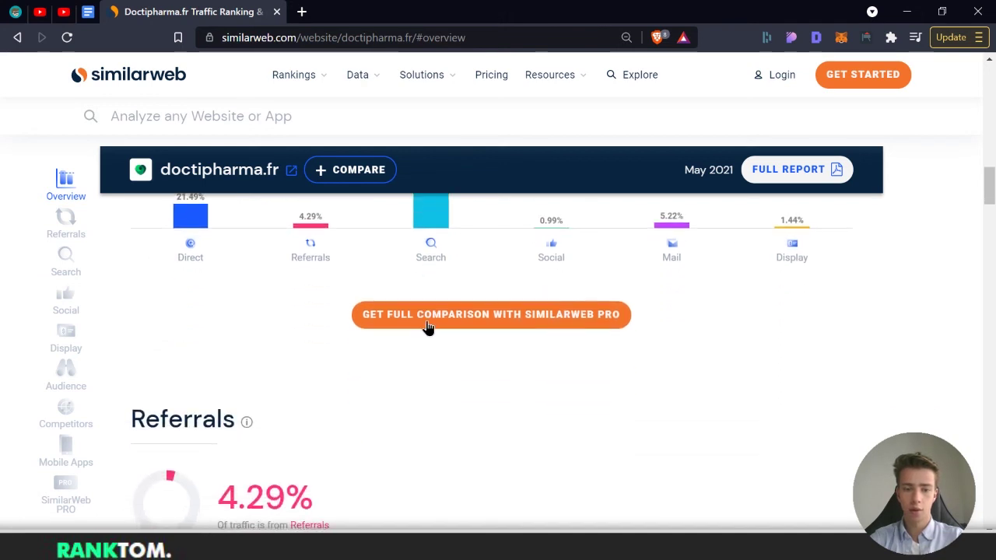
{"action": "scroll", "coordinate": [427, 327], "scroll_direction": "down", "scroll_amount": 3}
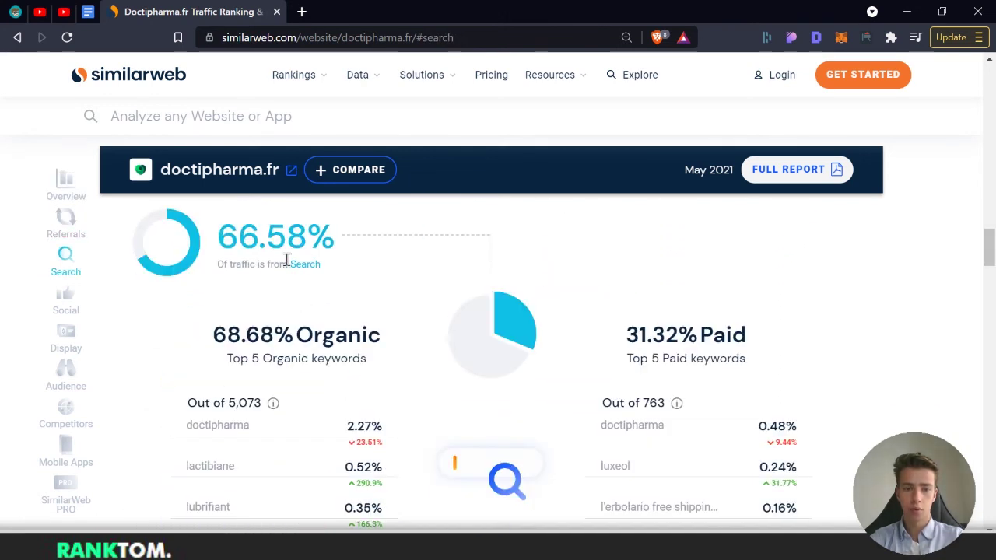
{"action": "triple_click", "coordinate": [306, 342]}
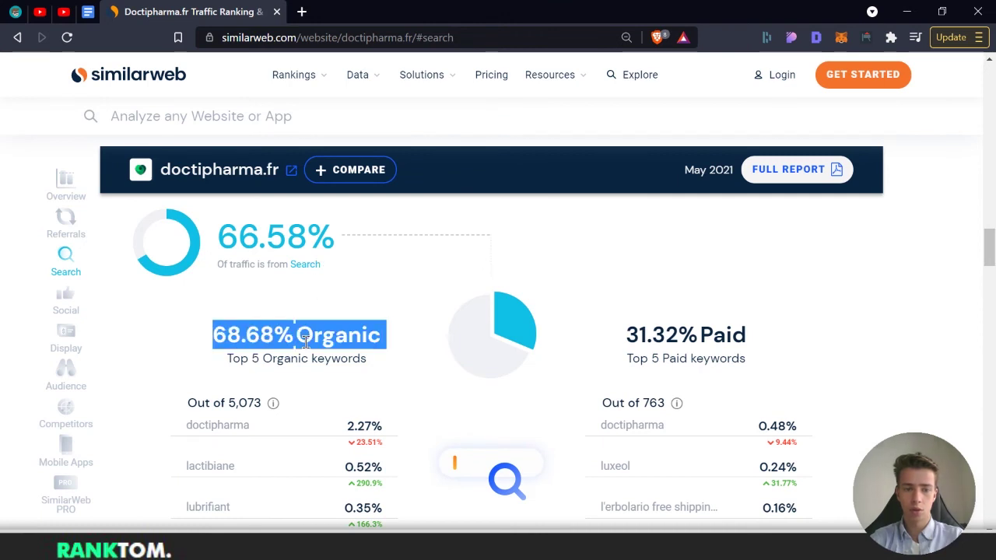
{"action": "scroll", "coordinate": [306, 342], "scroll_direction": "down", "scroll_amount": 2}
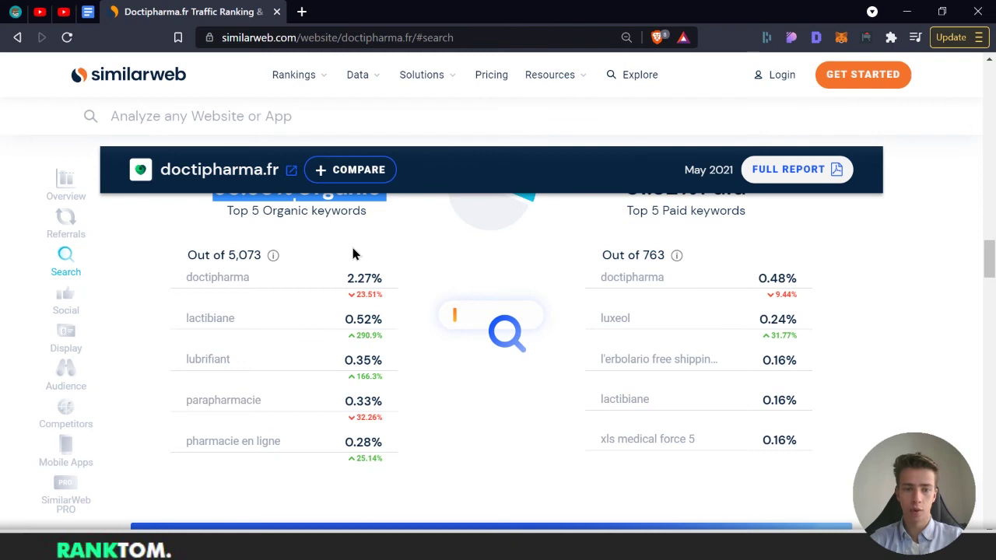
{"action": "left_click", "coordinate": [140, 279]}
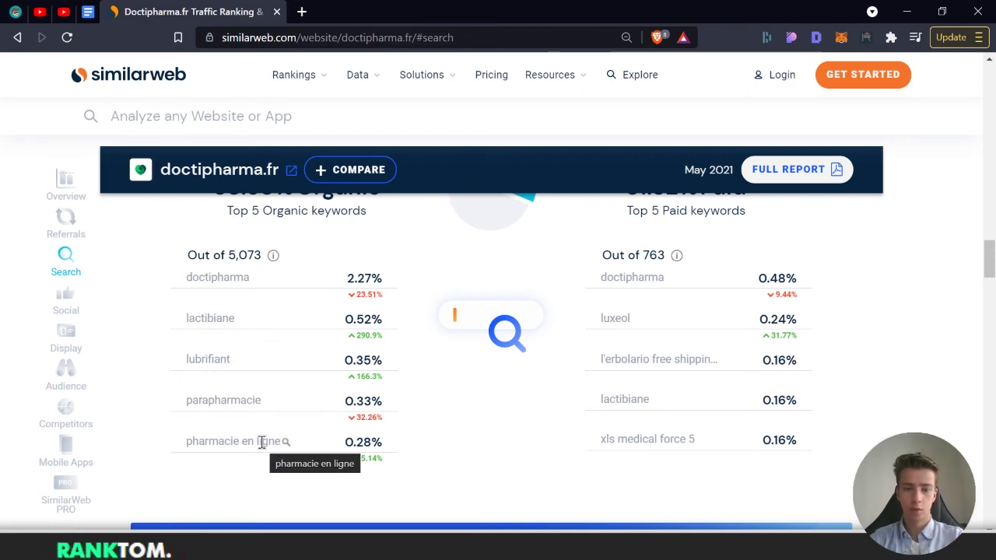
{"action": "scroll", "coordinate": [262, 442], "scroll_direction": "up", "scroll_amount": 1}
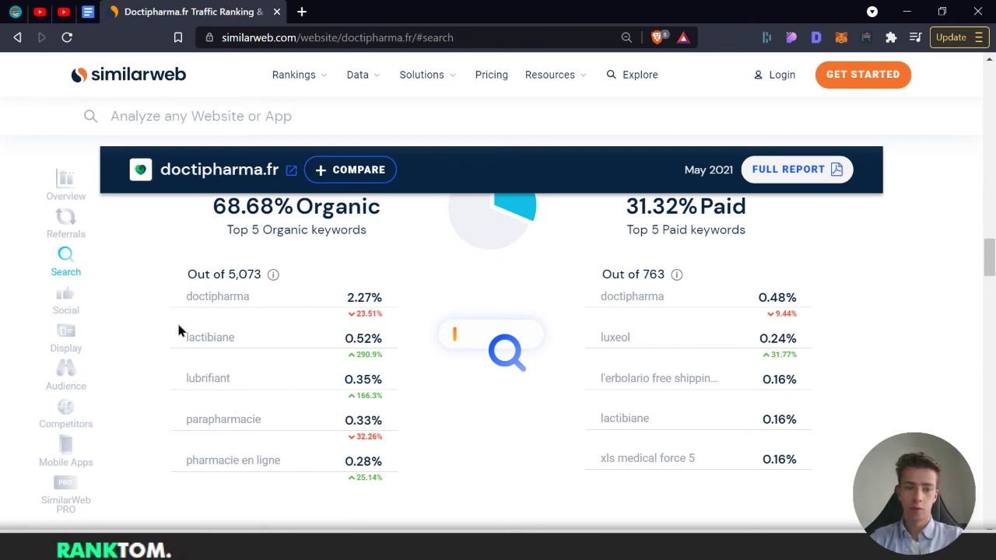
Step: Review doctipharma.fr's competitors and similar sites sorted by similarity, and check its top referring sites
{"action": "left_click", "coordinate": [65, 411]}
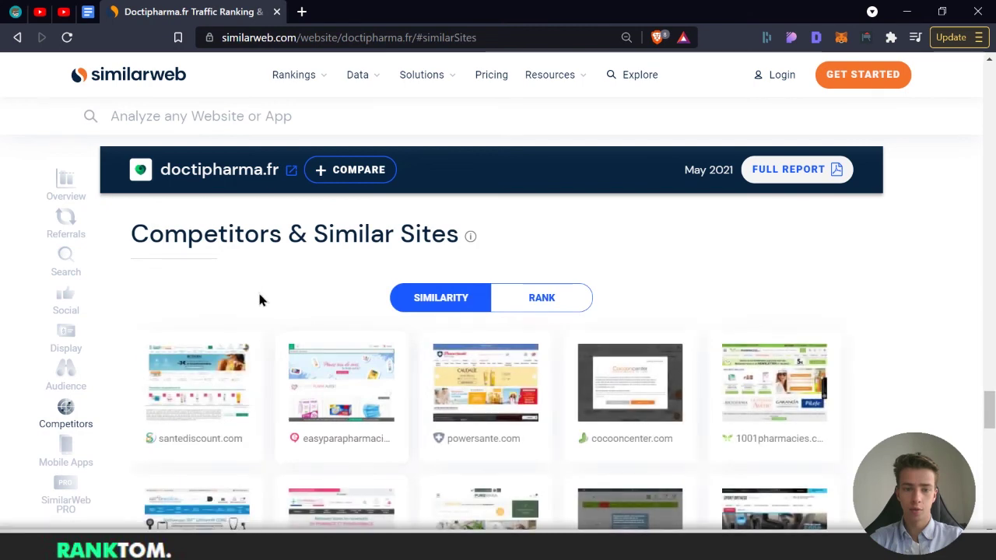
{"action": "scroll", "coordinate": [531, 311], "scroll_direction": "down", "scroll_amount": 1}
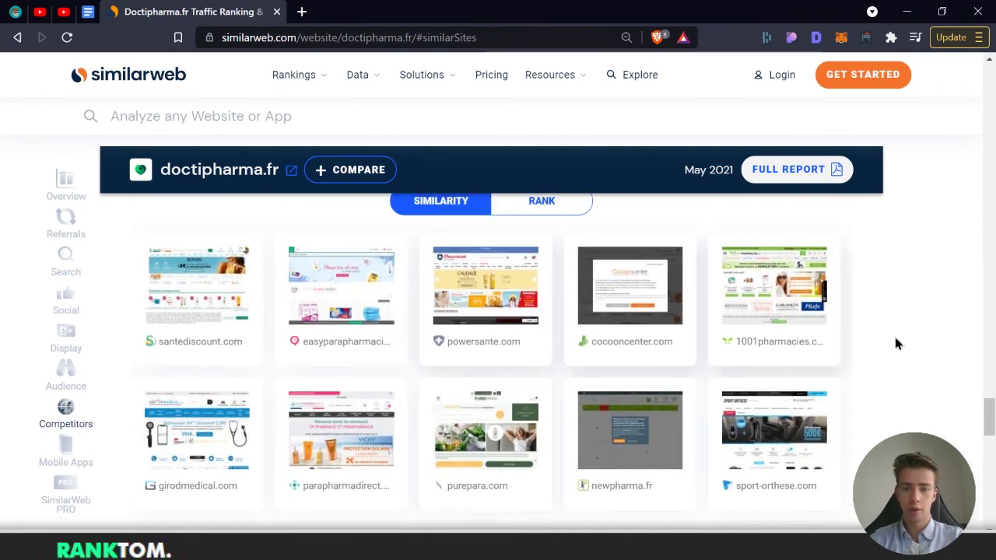
{"action": "scroll", "coordinate": [277, 442], "scroll_direction": "up", "scroll_amount": 5}
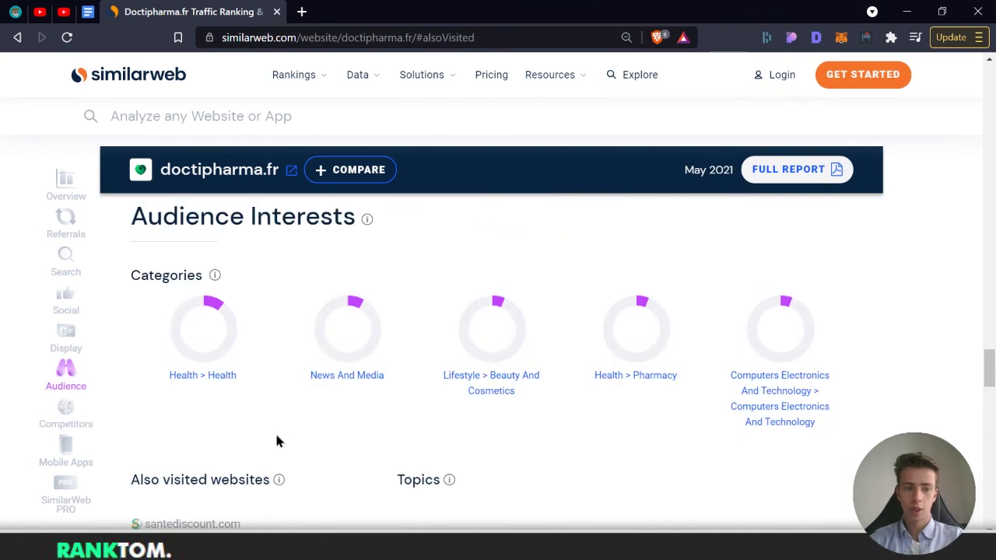
{"action": "scroll", "coordinate": [280, 284], "scroll_direction": "up", "scroll_amount": 8}
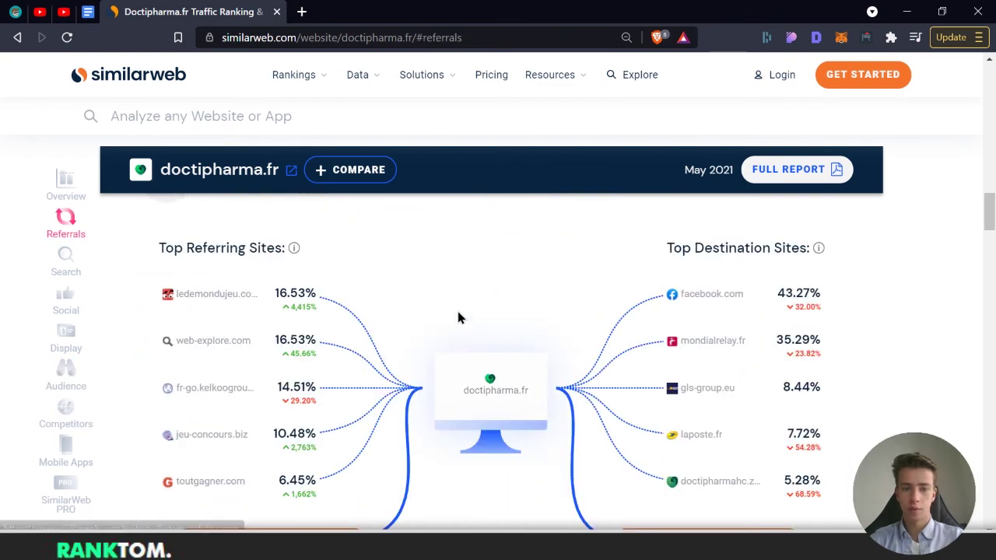
{"action": "mouse_move", "coordinate": [223, 295]}
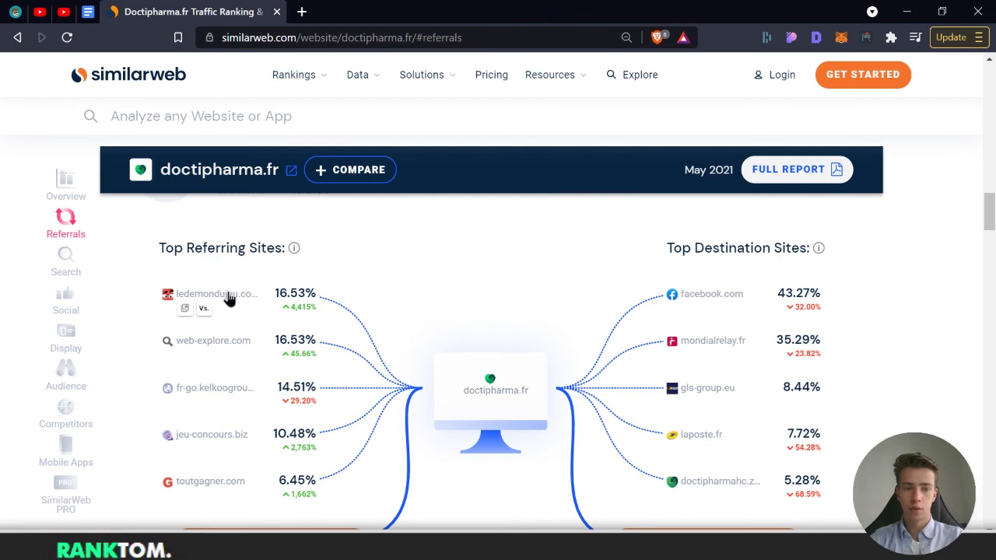